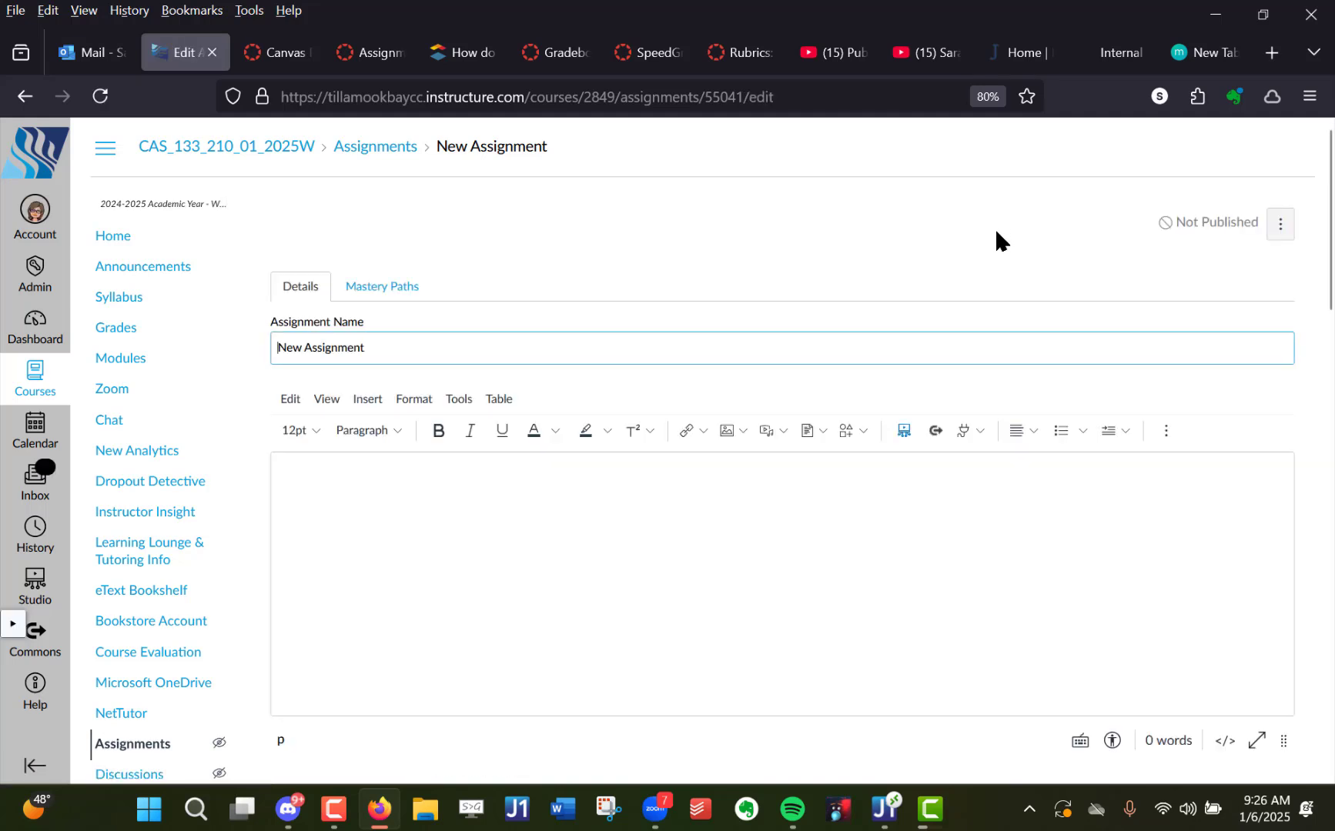
- Examine the Assign Access section of New Assignment, including its due date and availability fields
{"action": "scroll", "coordinate": [994, 231], "scroll_direction": "down", "scroll_amount": 8}
{"action": "scroll", "coordinate": [994, 232], "scroll_direction": "down", "scroll_amount": 13}
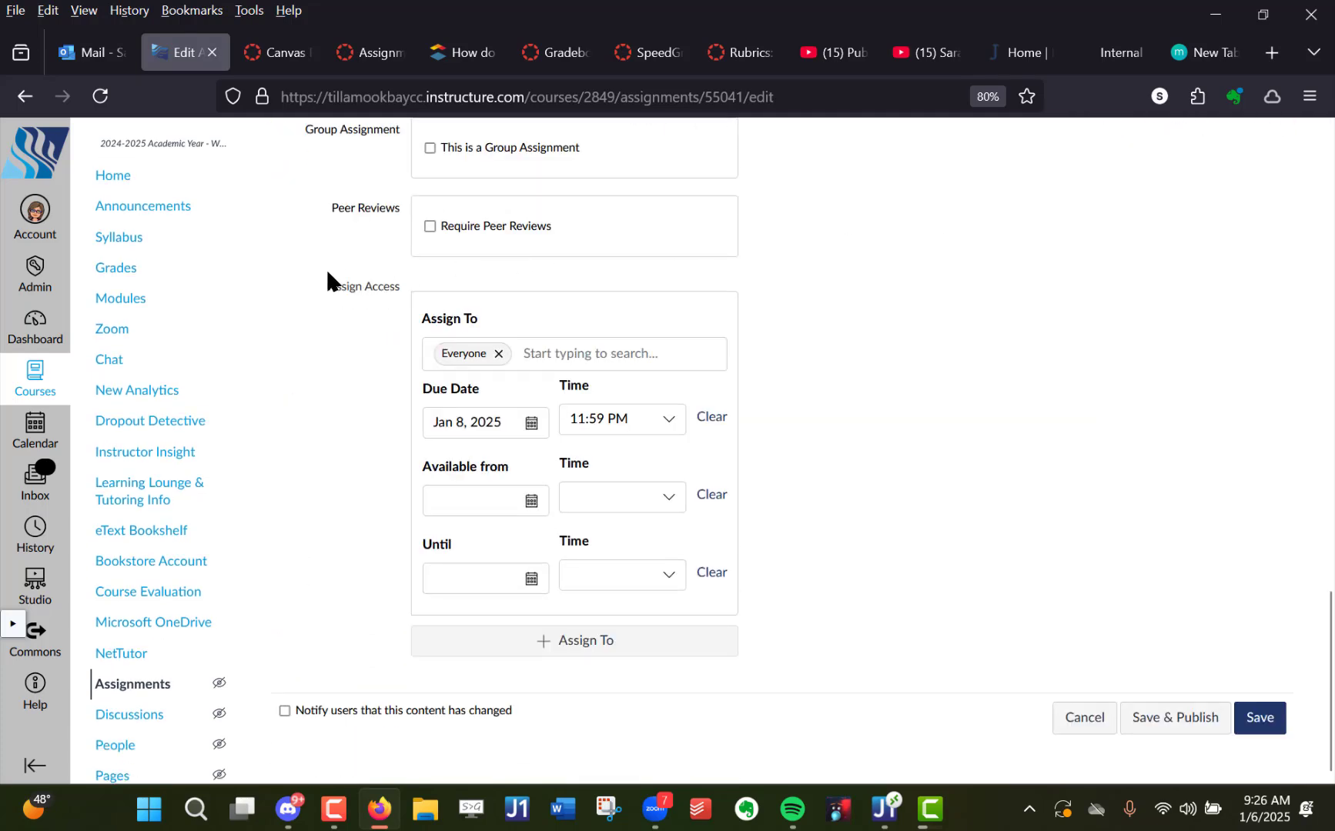
{"action": "left_click_drag", "start_coordinate": [341, 285], "coordinate": [423, 274]}
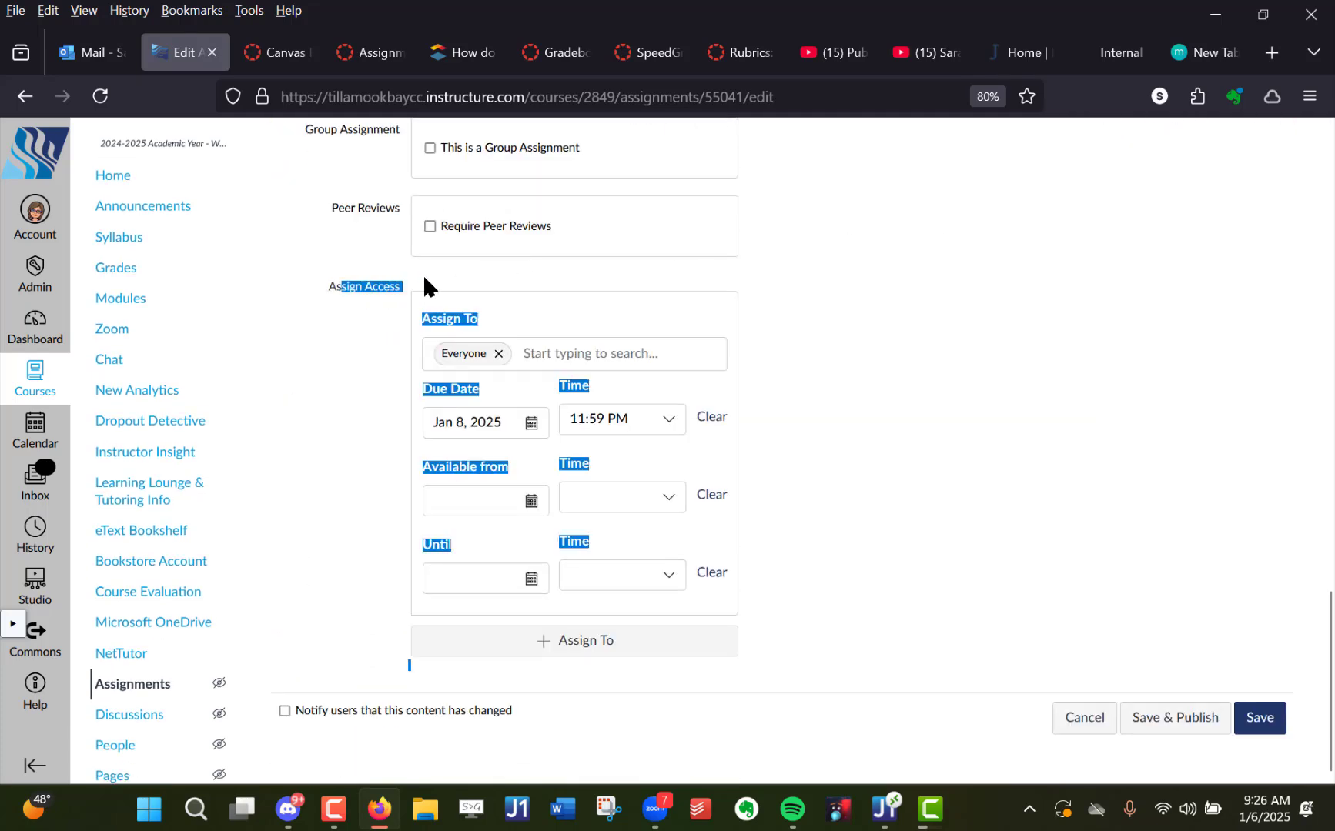
{"action": "left_click", "coordinate": [376, 304]}
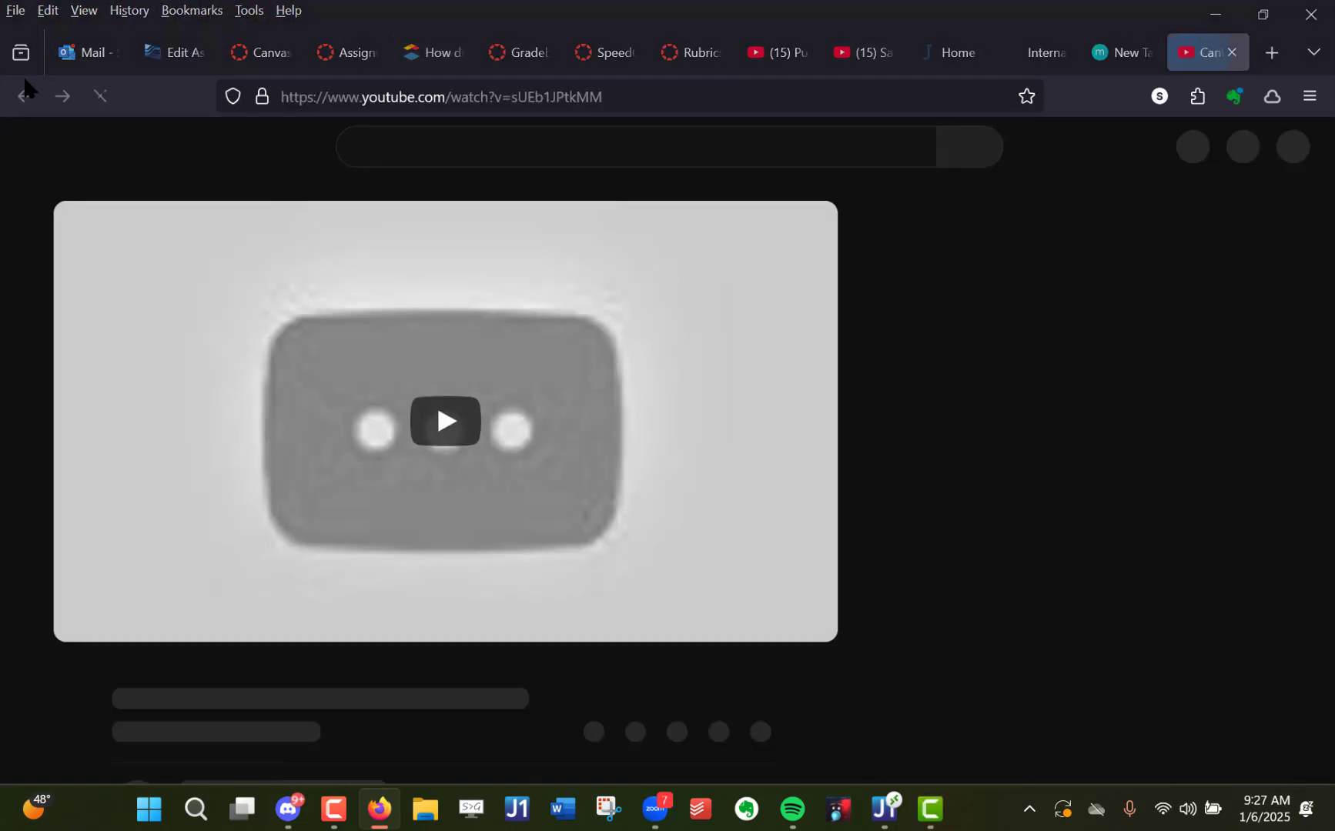
- Return to the Canvas assignment tab and open the Assignments list of course CAS_133_210_01_2025W
{"action": "left_click", "coordinate": [171, 55]}
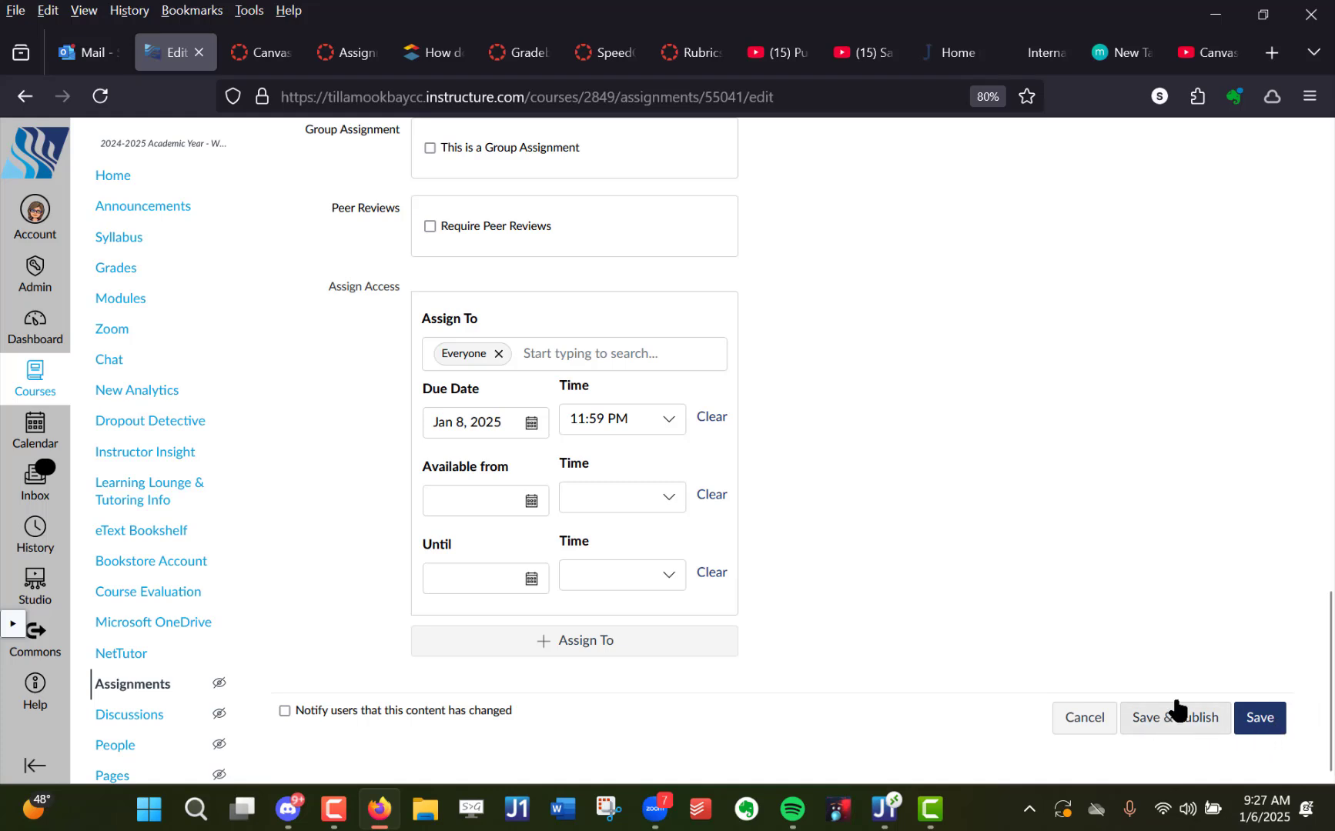
{"action": "scroll", "coordinate": [1010, 597], "scroll_direction": "up", "scroll_amount": 5}
{"action": "scroll", "coordinate": [1016, 590], "scroll_direction": "up", "scroll_amount": 15}
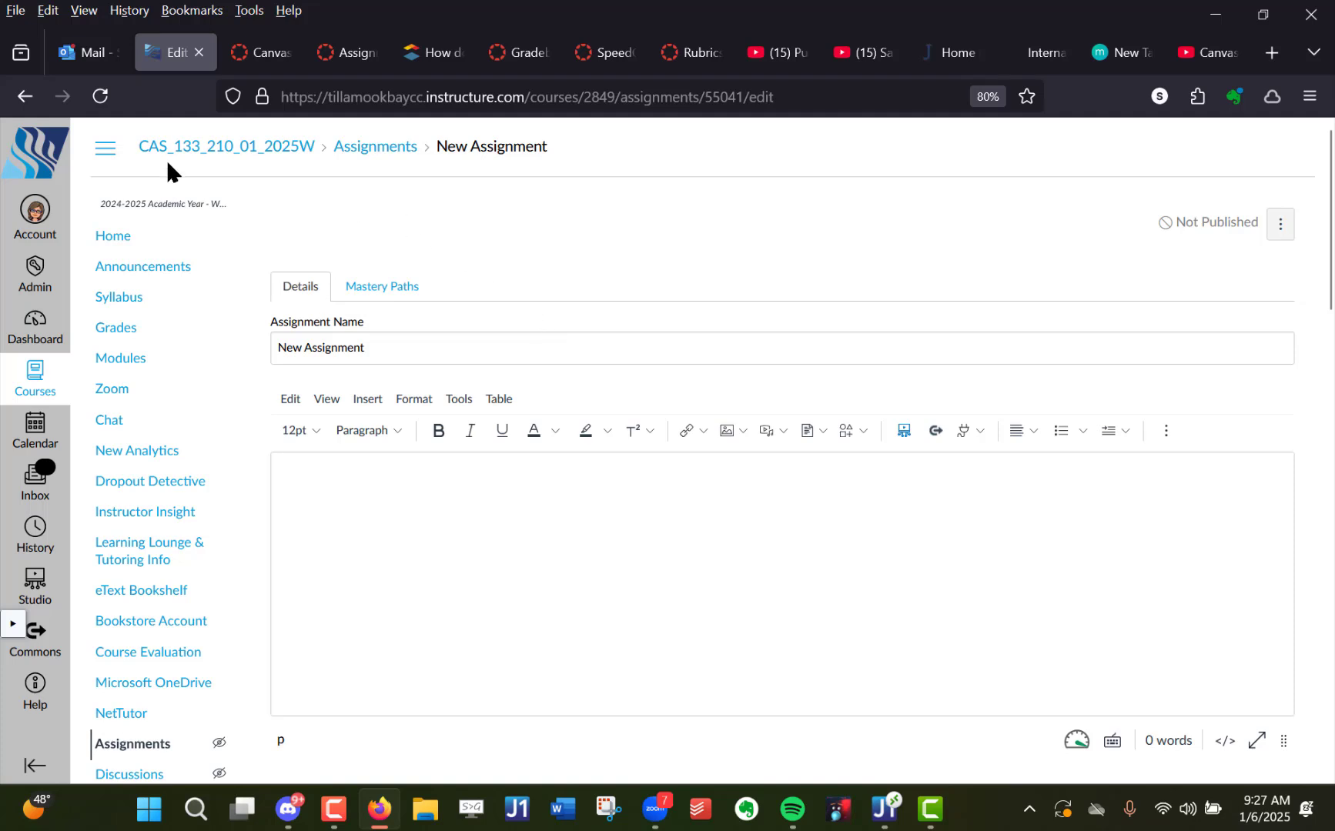
{"action": "left_click", "coordinate": [218, 160]}
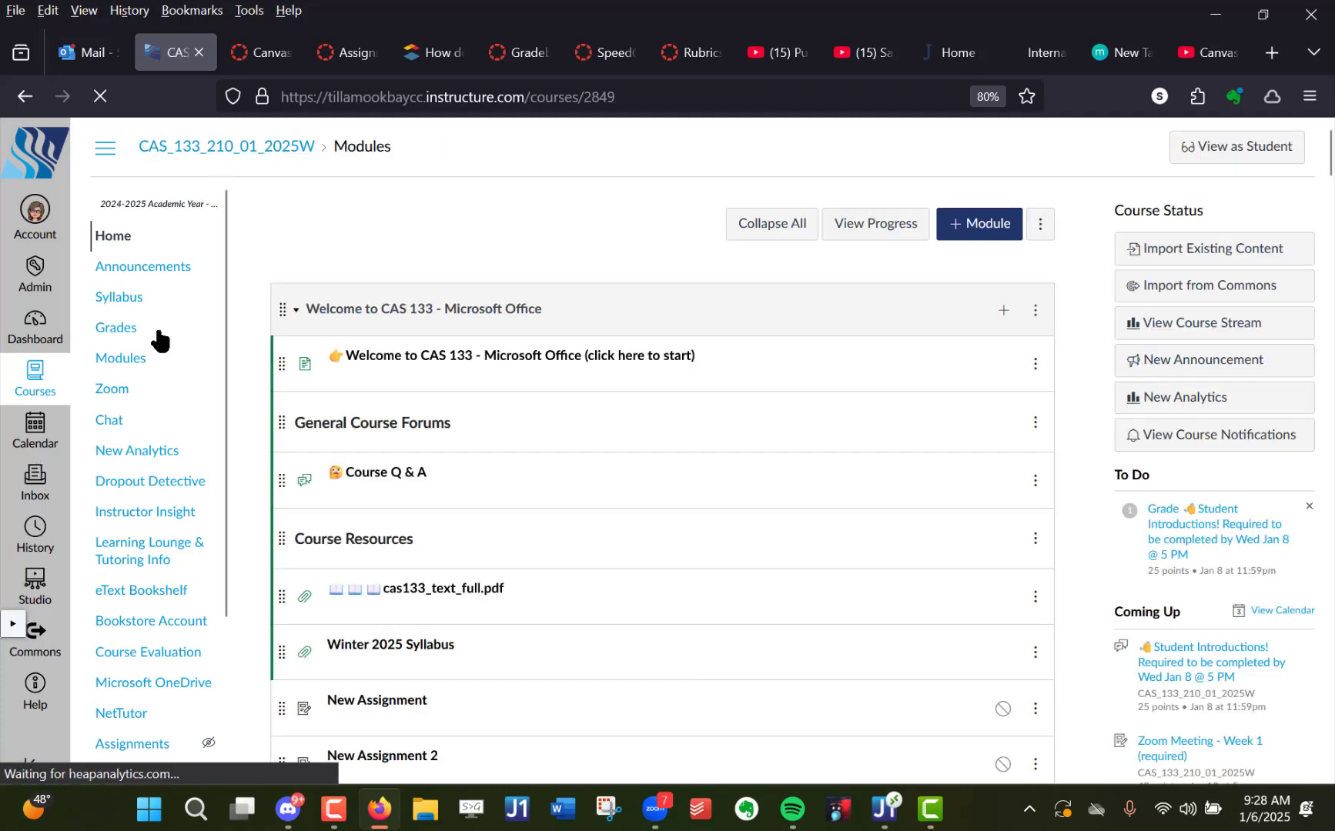
{"action": "scroll", "coordinate": [204, 444], "scroll_direction": "down", "scroll_amount": 4}
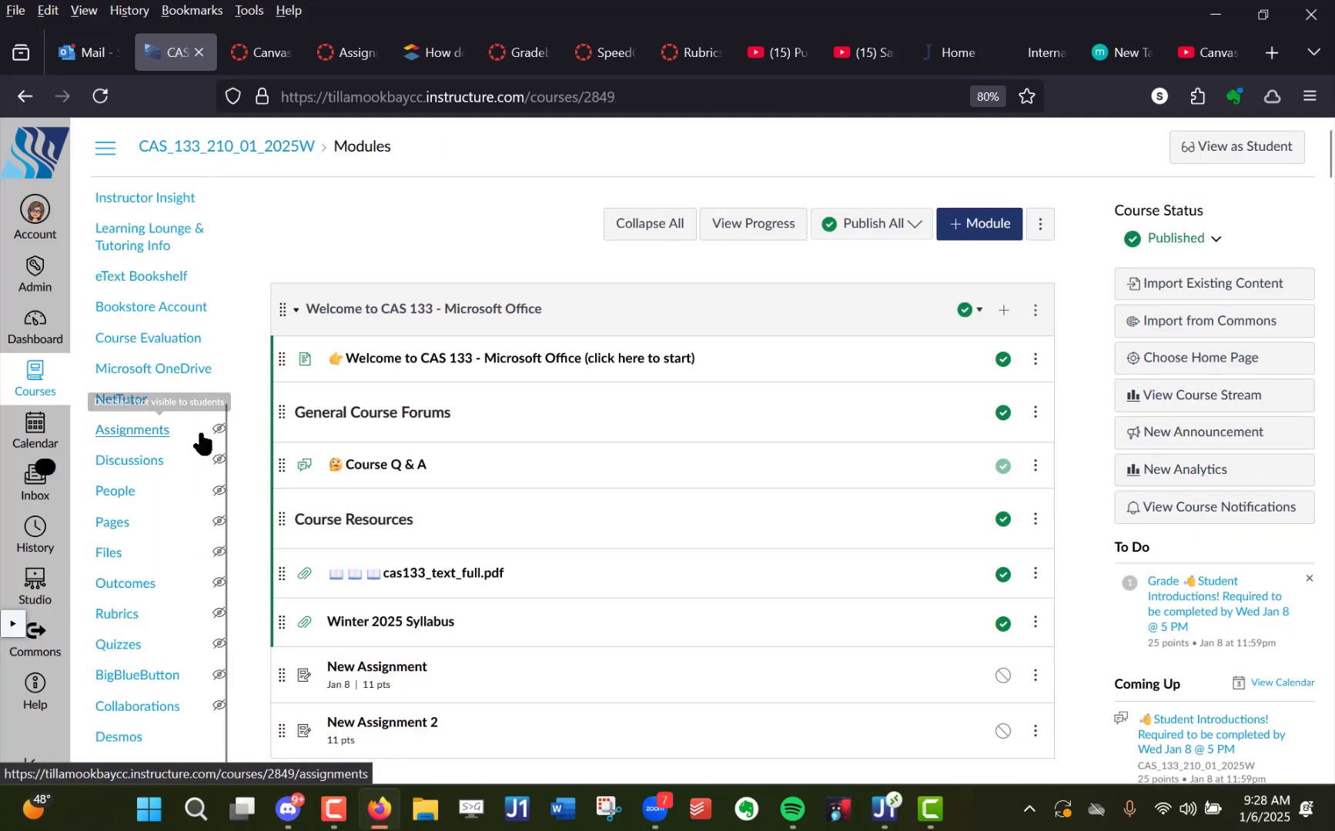
{"action": "left_click", "coordinate": [155, 435]}
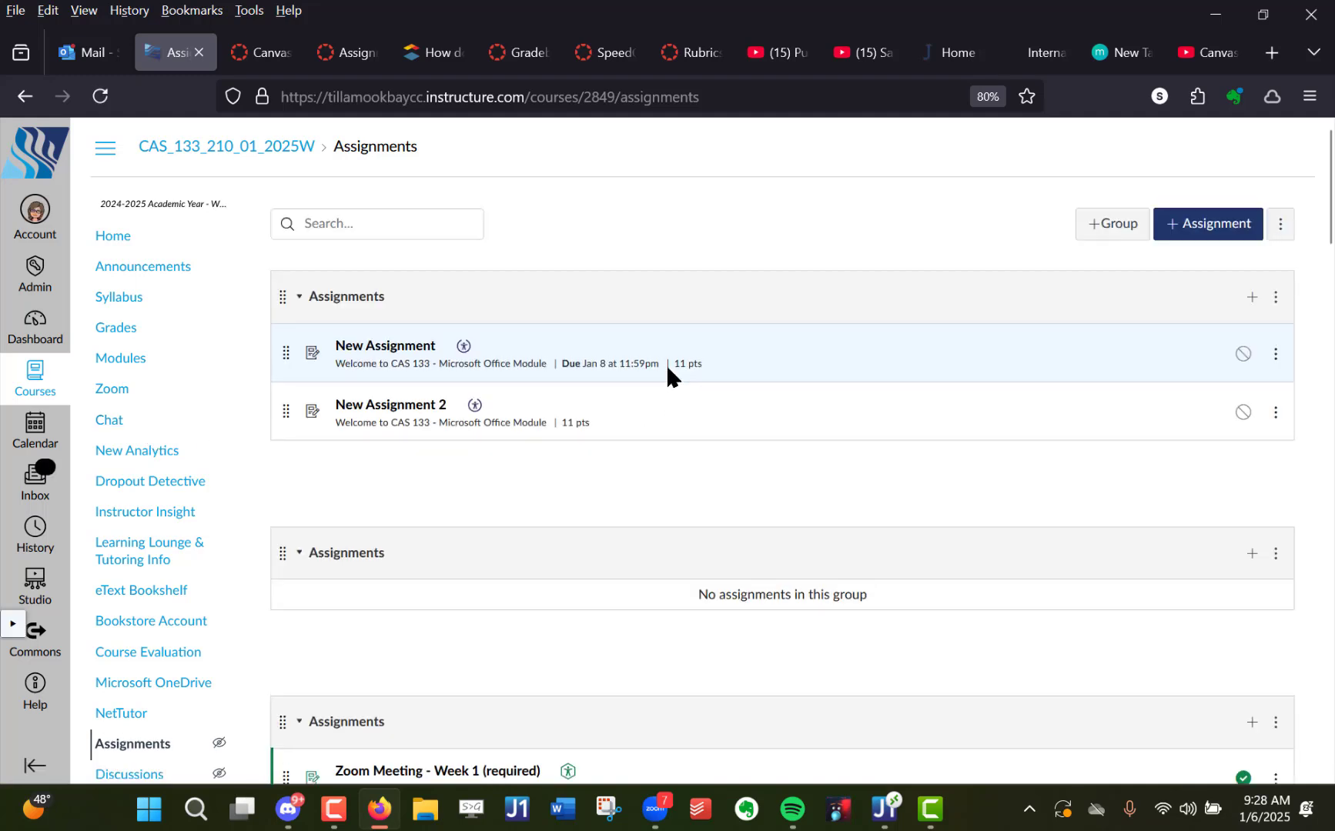
- Open the Edit Assignment Dates page for all of the course's assignments
{"action": "left_click", "coordinate": [1281, 225]}
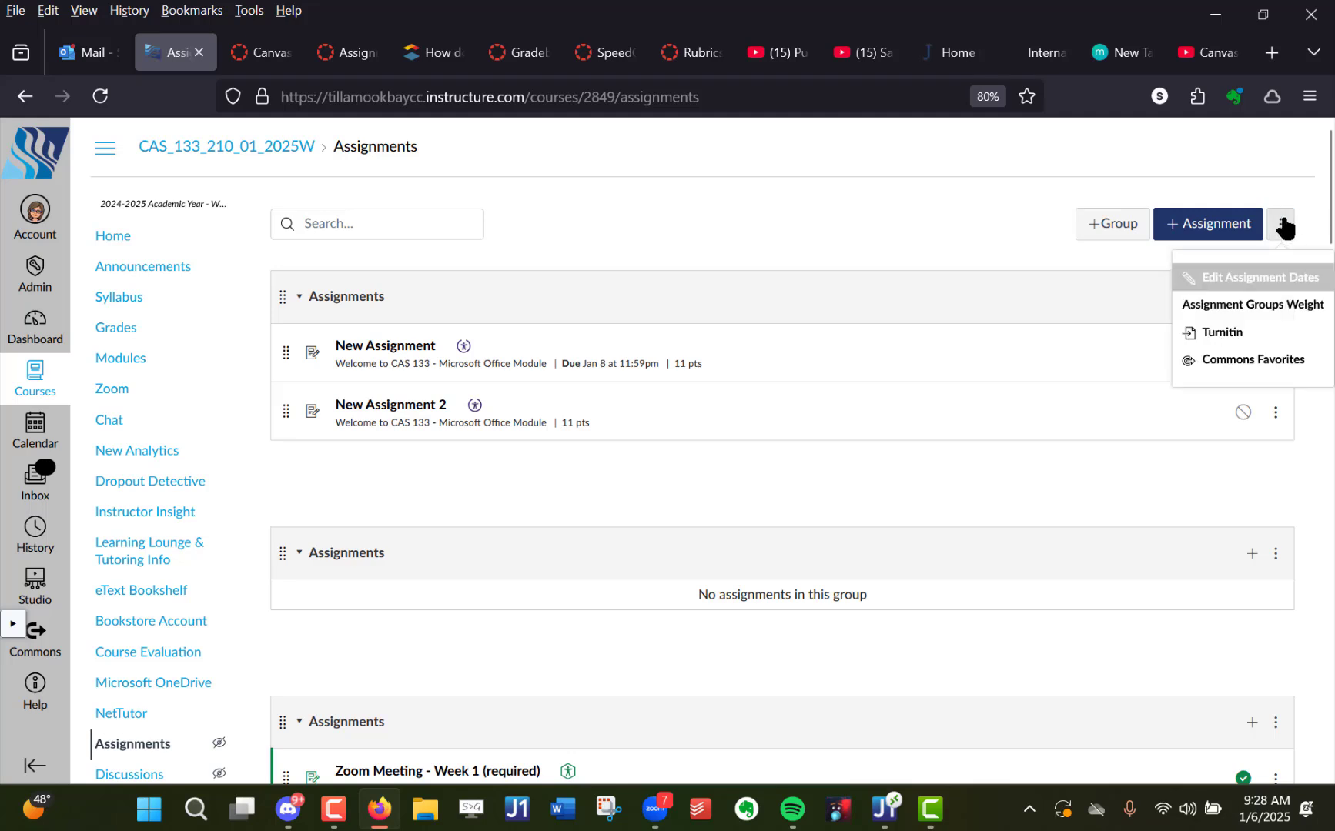
{"action": "scroll", "coordinate": [167, 739], "scroll_direction": "down", "scroll_amount": 1}
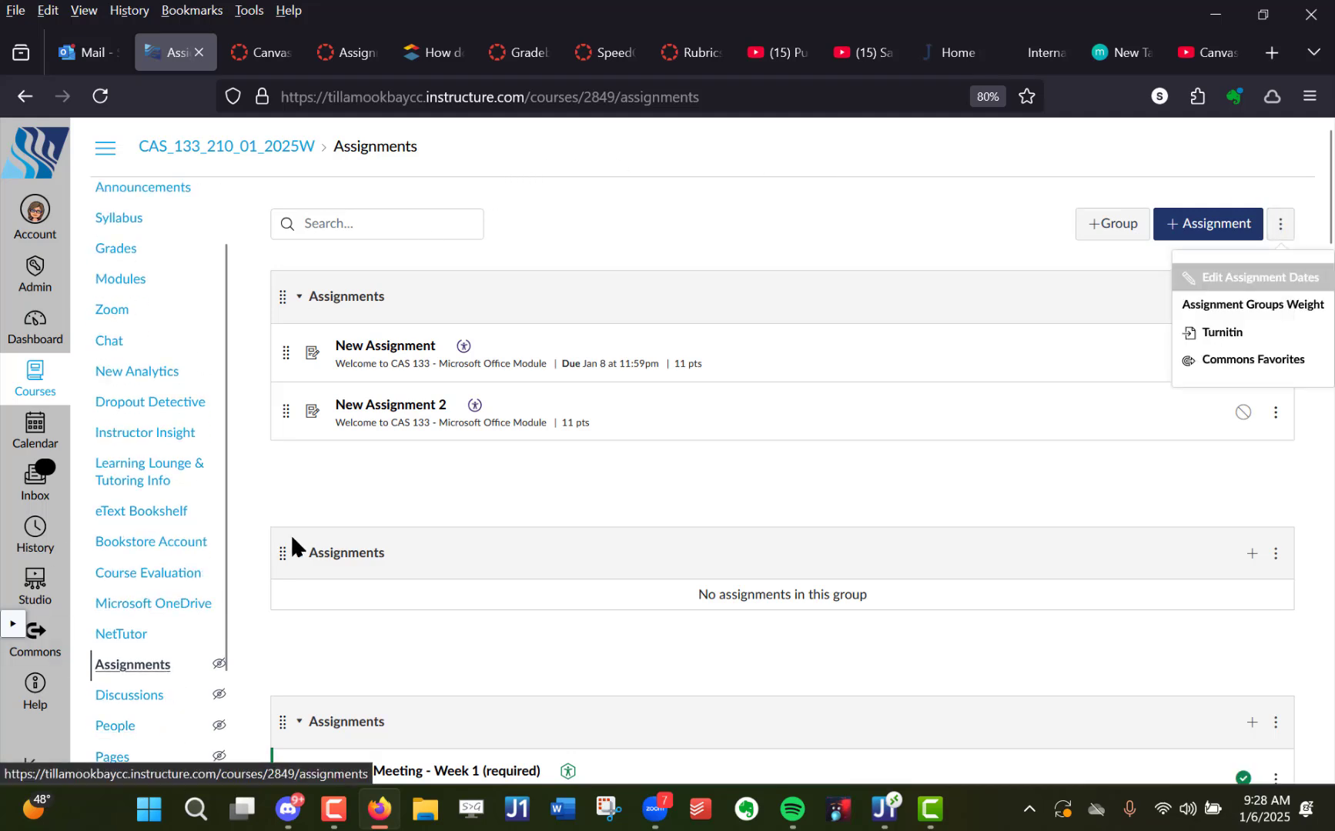
{"action": "left_click", "coordinate": [1283, 227]}
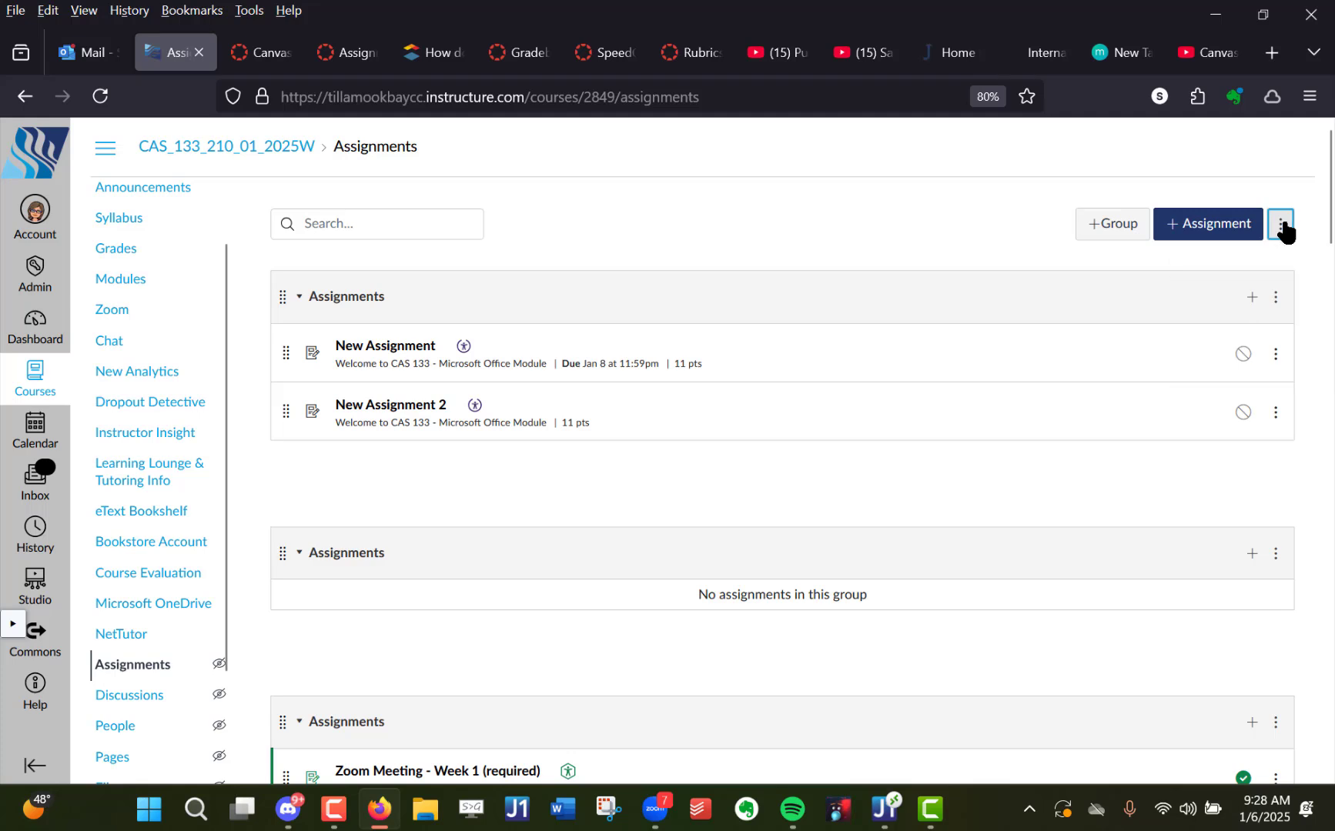
{"action": "left_click", "coordinate": [1282, 227]}
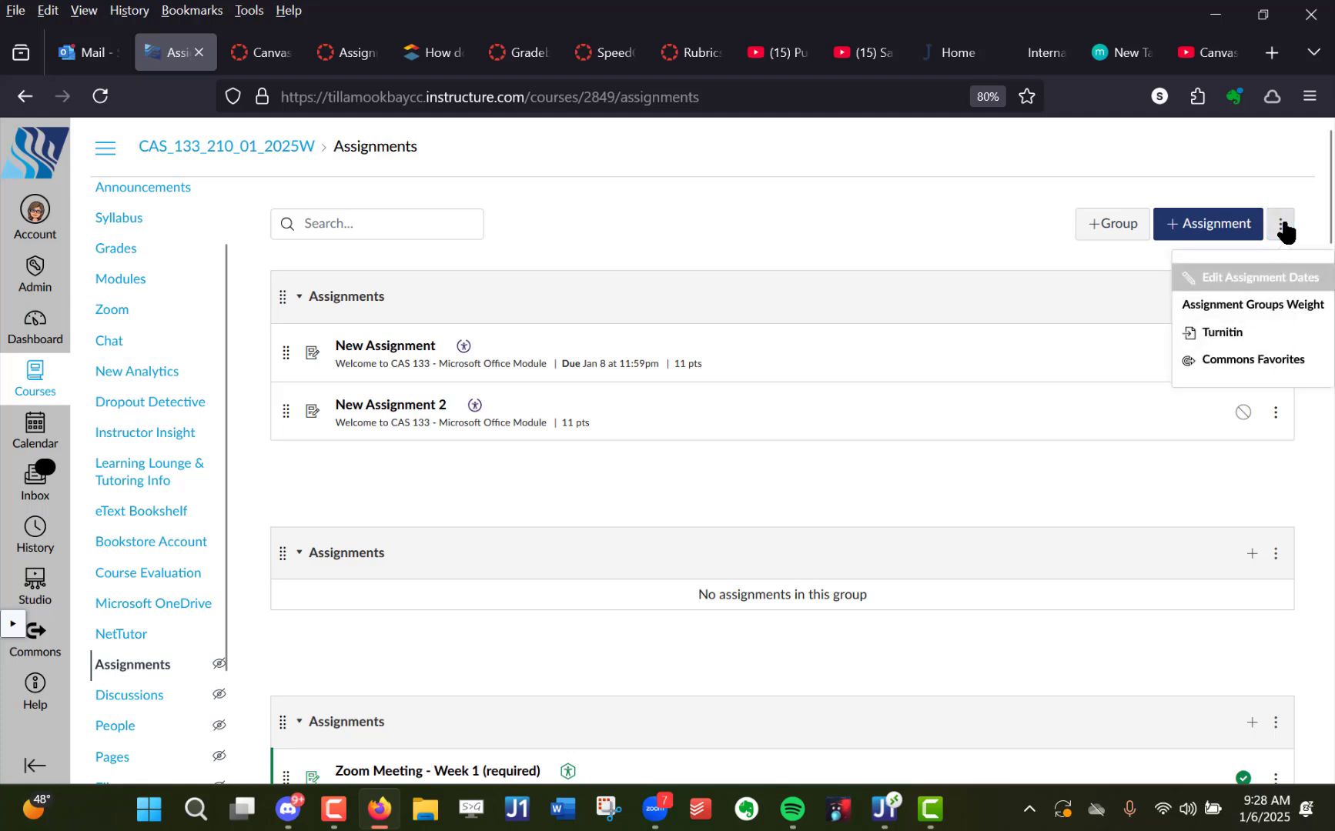
{"action": "left_click", "coordinate": [1298, 278]}
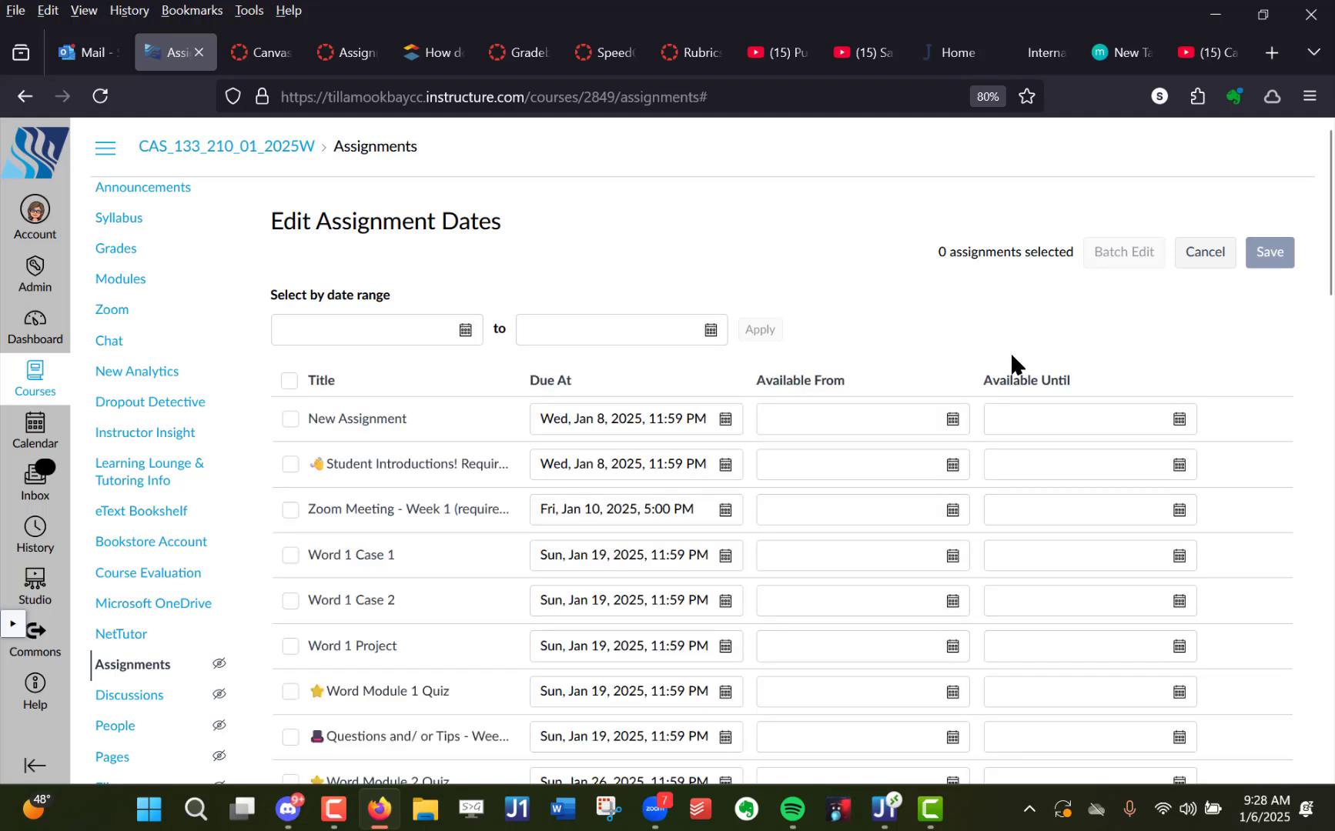
{"action": "key", "text": "ctrl+plus"}
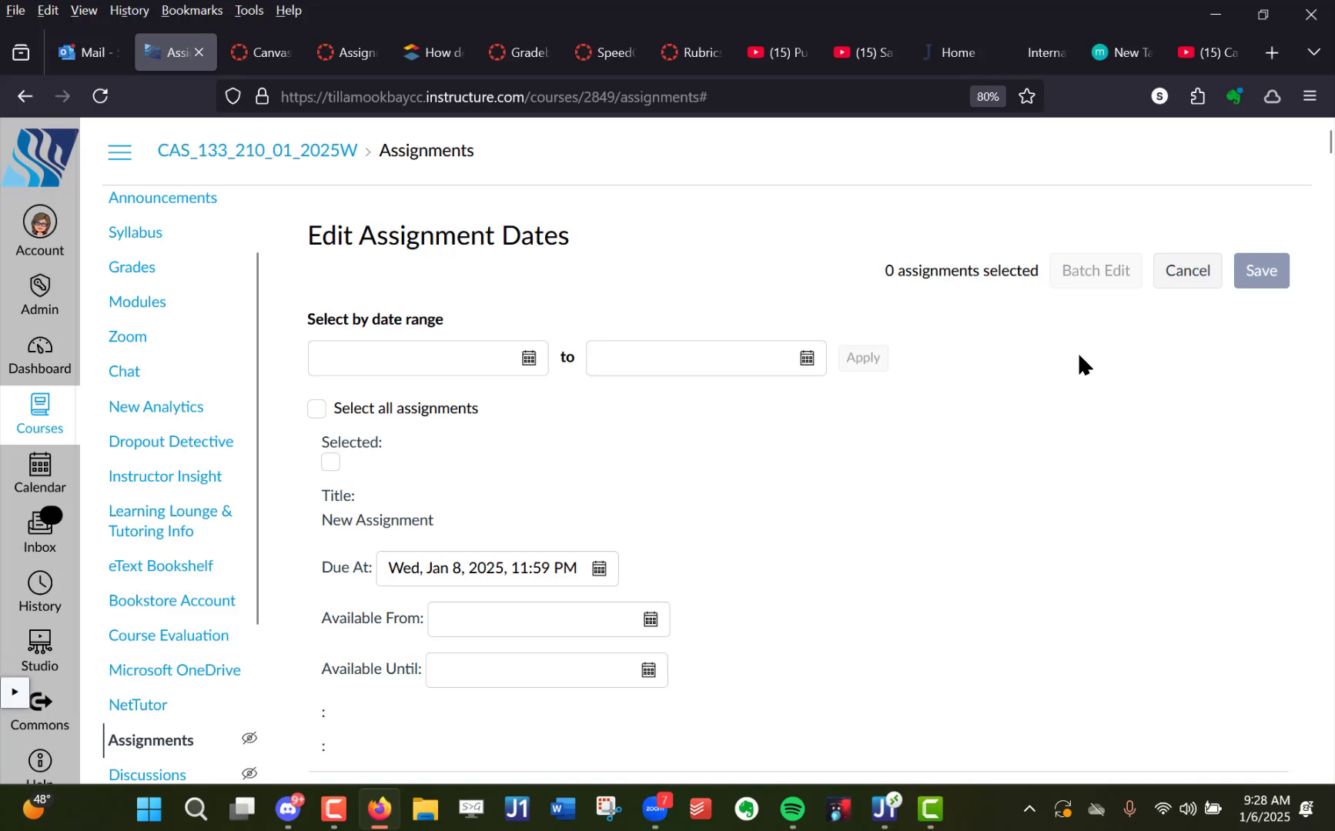
{"action": "key", "text": "ctrl+minus"}
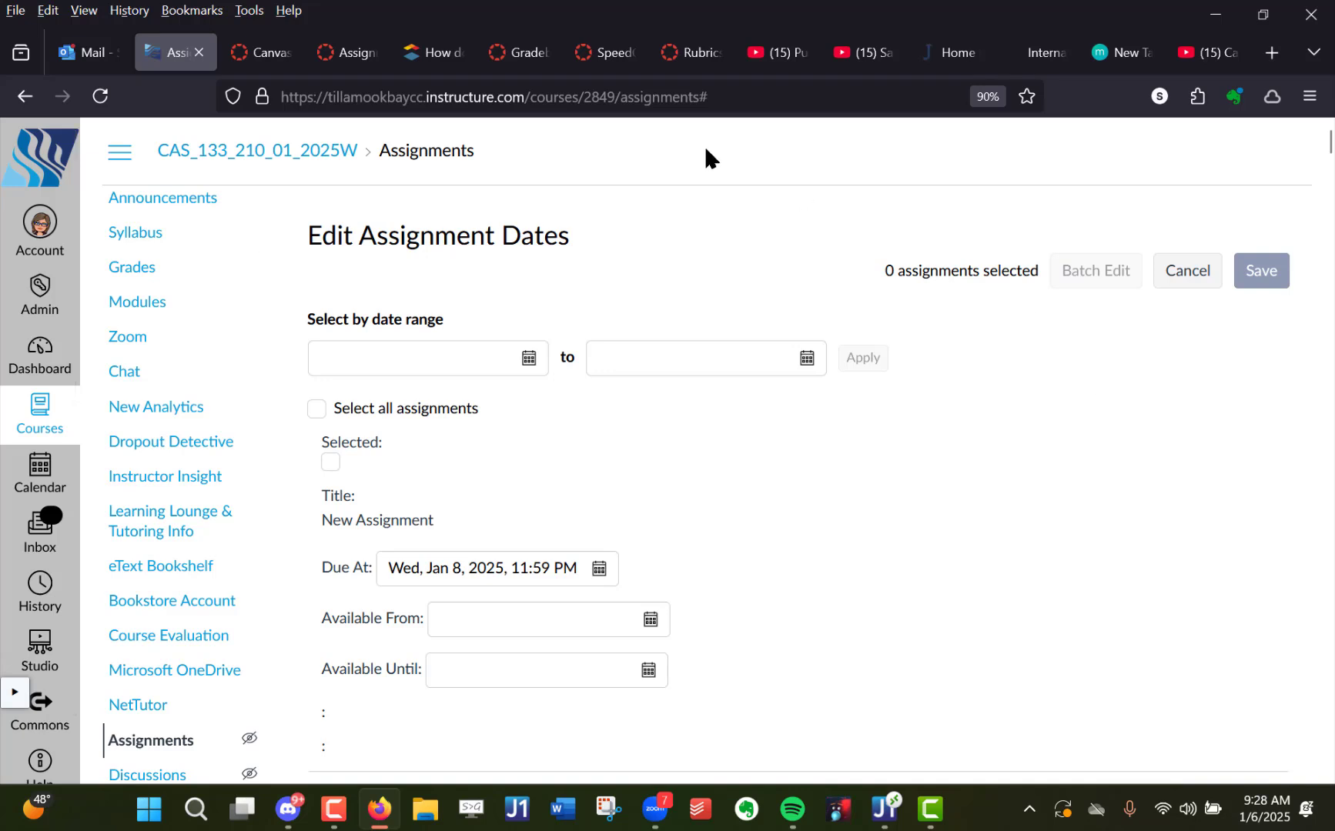
{"action": "left_click", "coordinate": [1306, 106]}
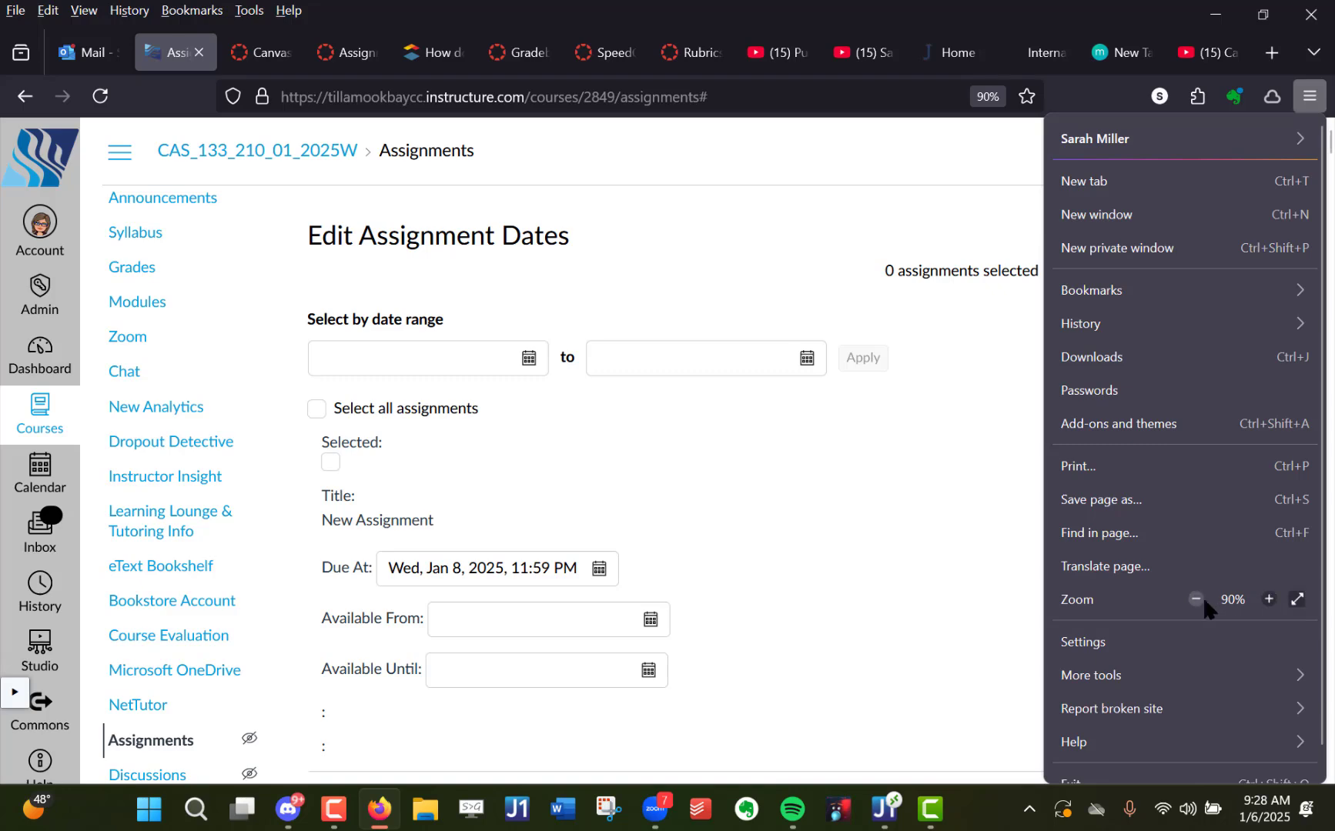
{"action": "left_click", "coordinate": [908, 557]}
{"action": "key", "text": "ctrl+minus"}
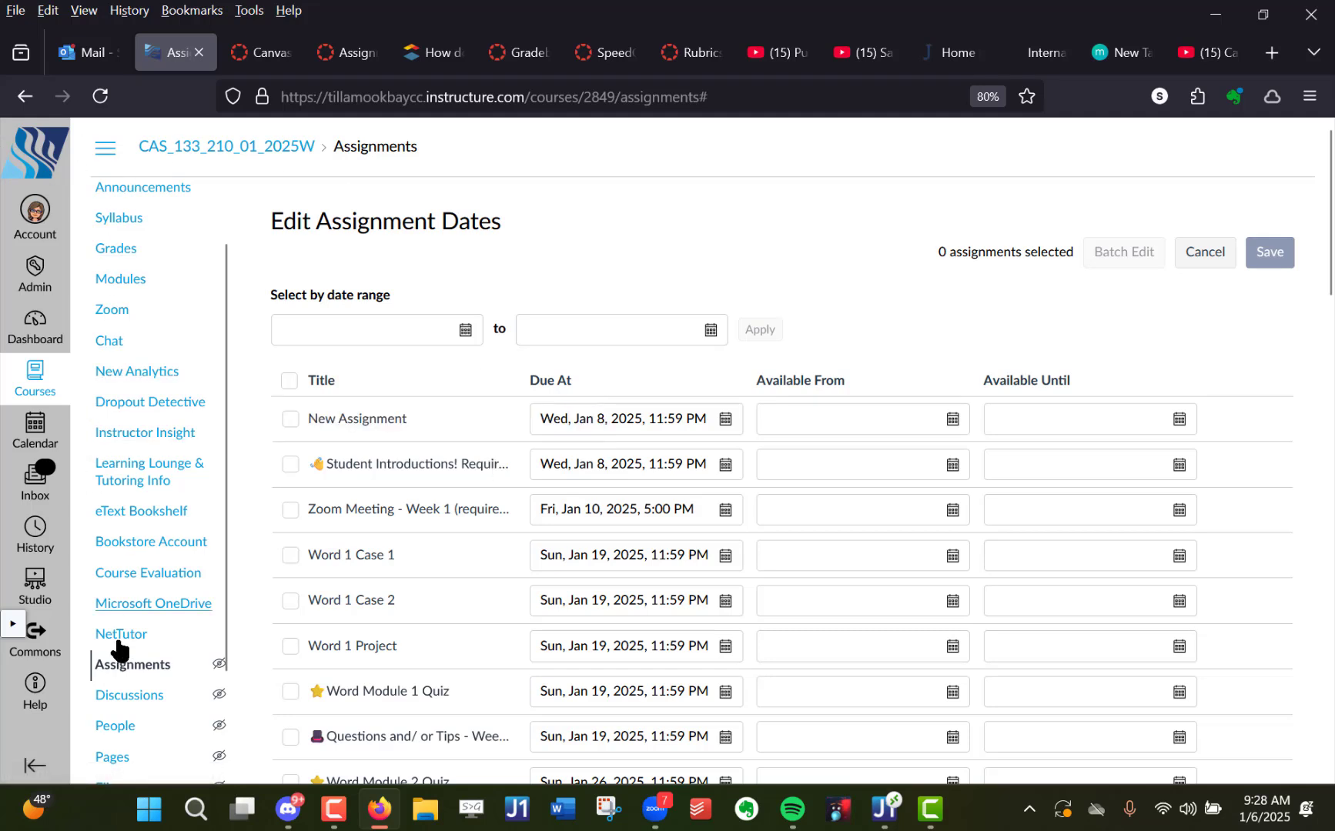
- Collapse the course navigation menu to give the assignment dates table more width
{"action": "left_click", "coordinate": [104, 151]}
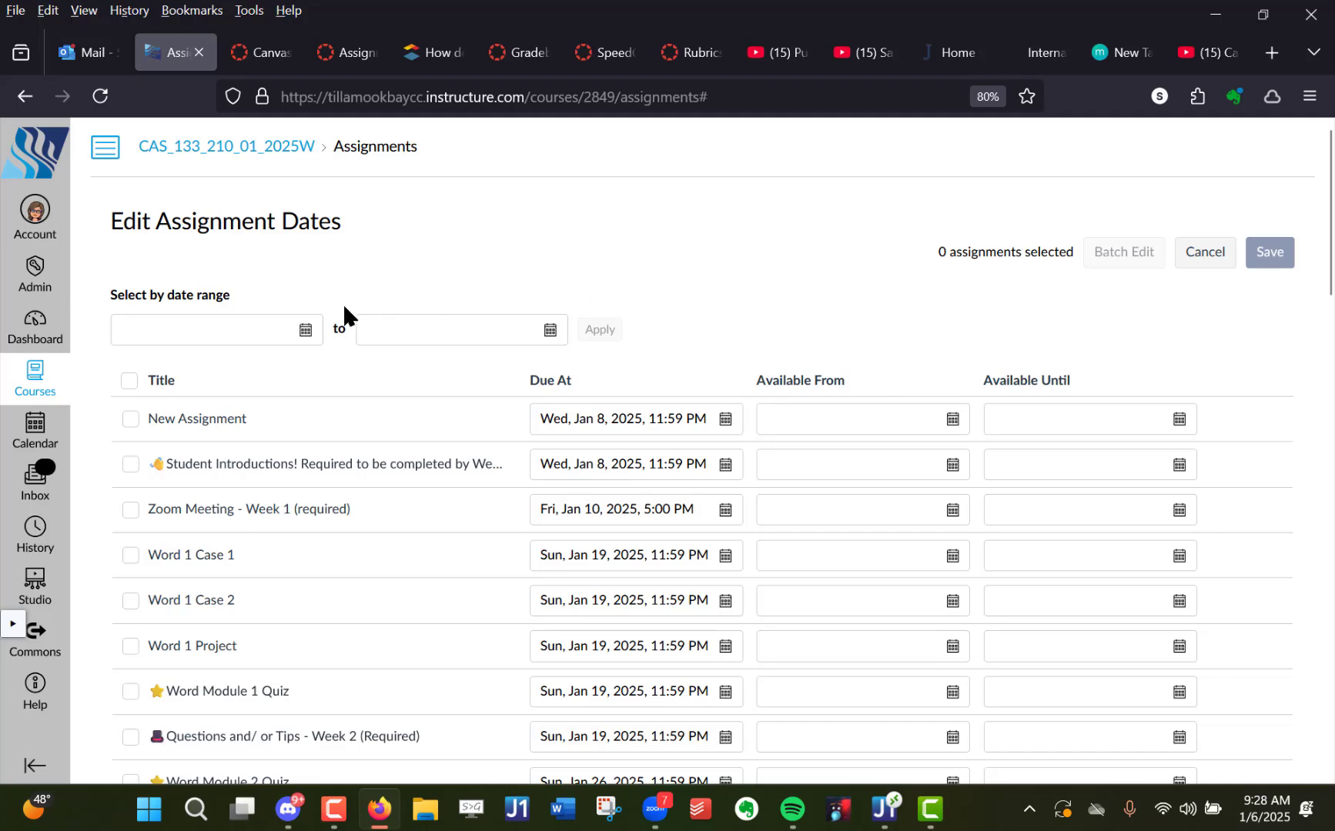
{"action": "scroll", "coordinate": [1016, 327], "scroll_direction": "down", "scroll_amount": 7}
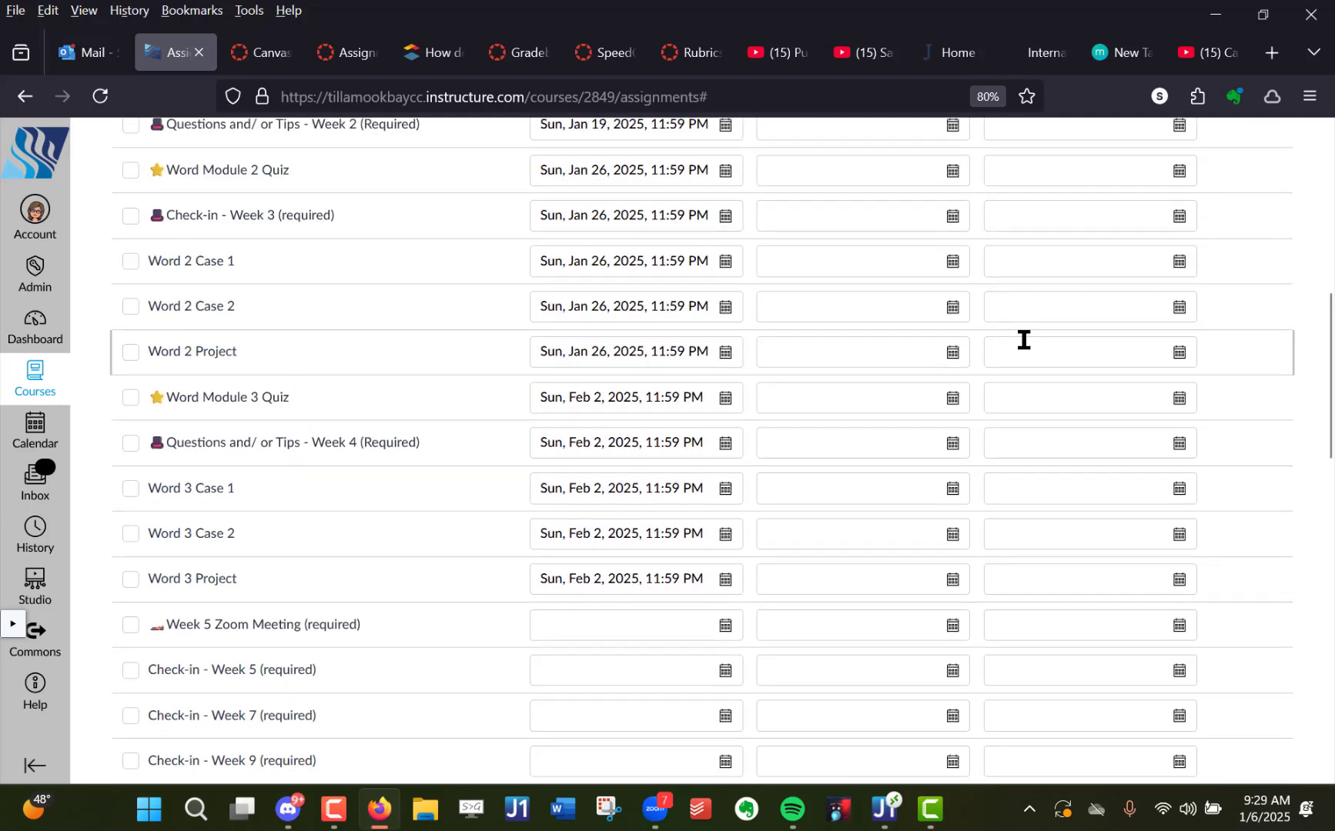
{"action": "scroll", "coordinate": [1024, 334], "scroll_direction": "up", "scroll_amount": 7}
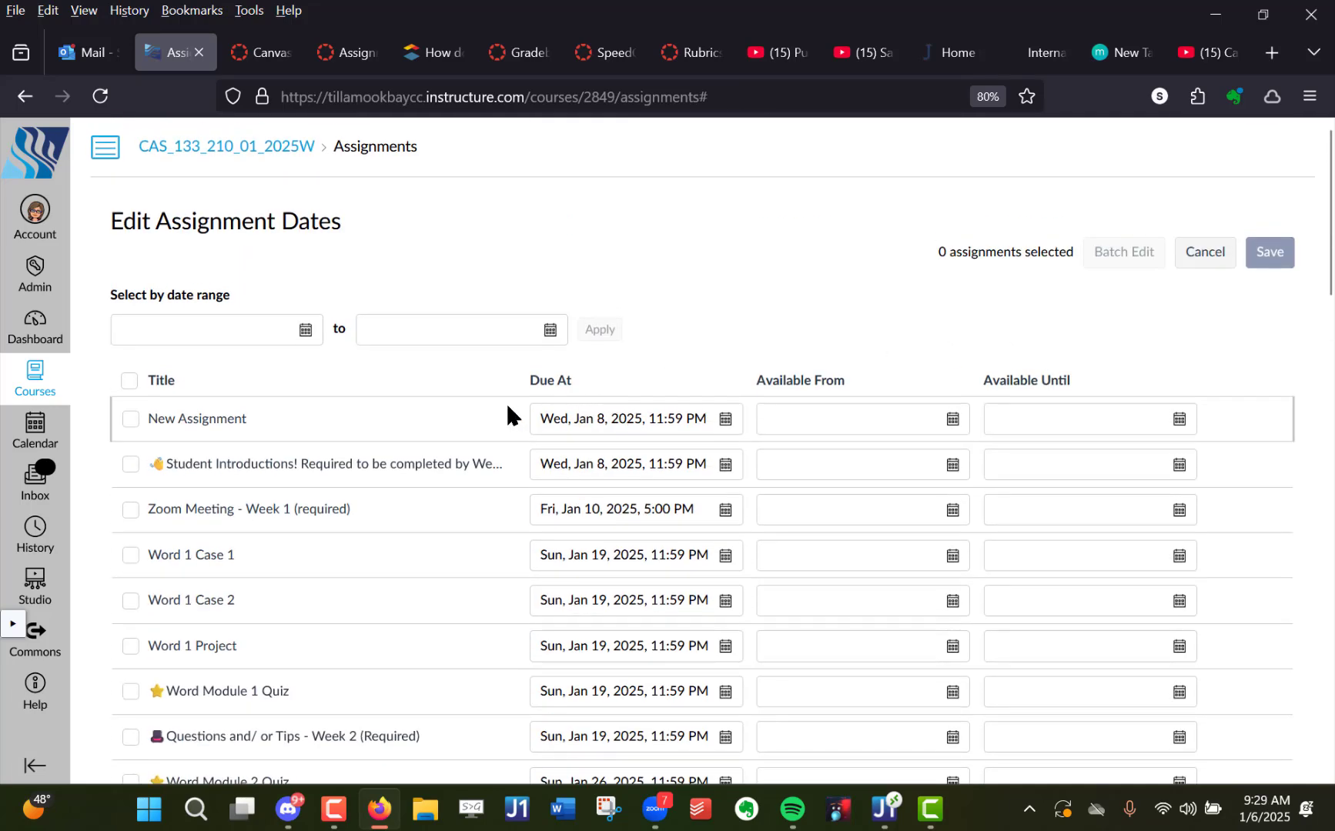
- Inspect the calendar pickers of the Available From and Due At fields for New Assignment without changing a date
{"action": "left_click", "coordinate": [555, 417]}
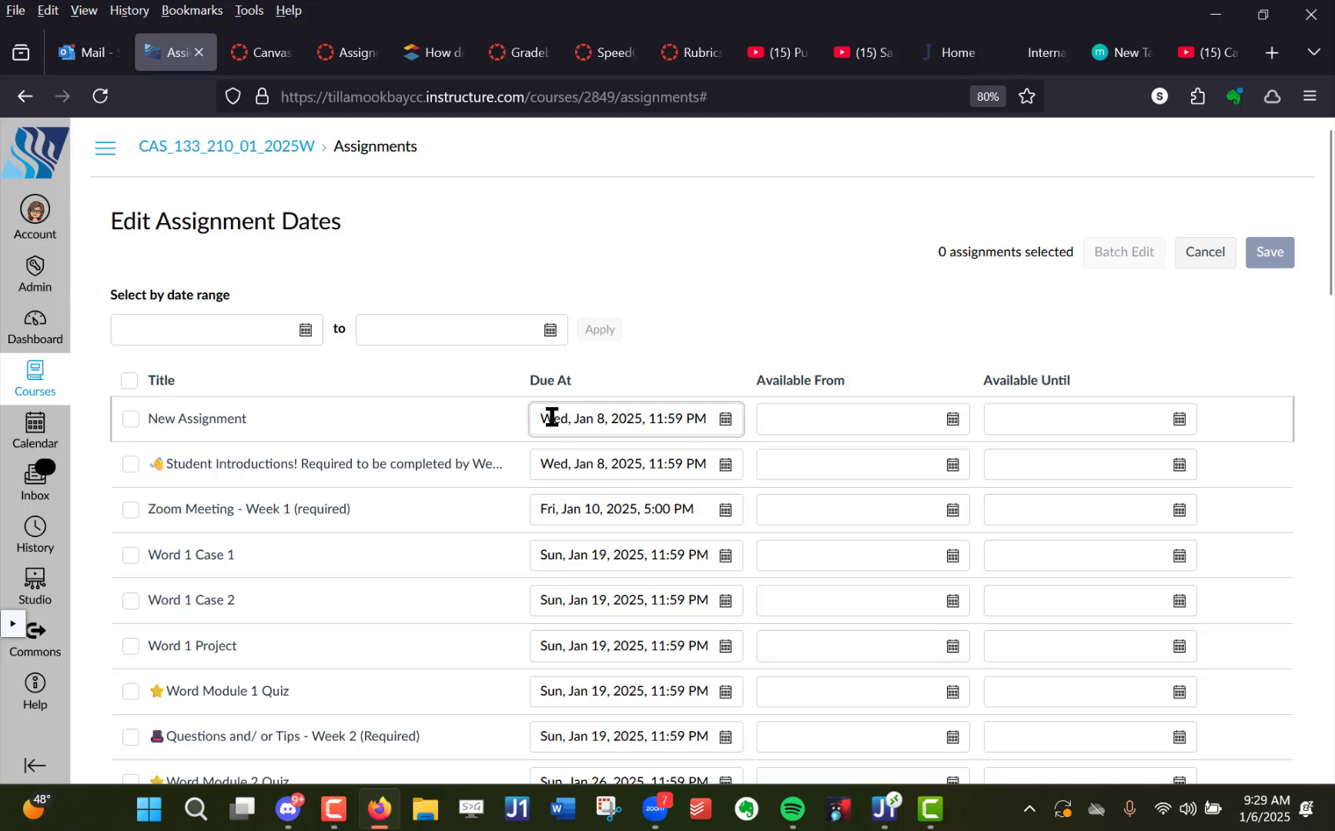
{"action": "left_click", "coordinate": [855, 419]}
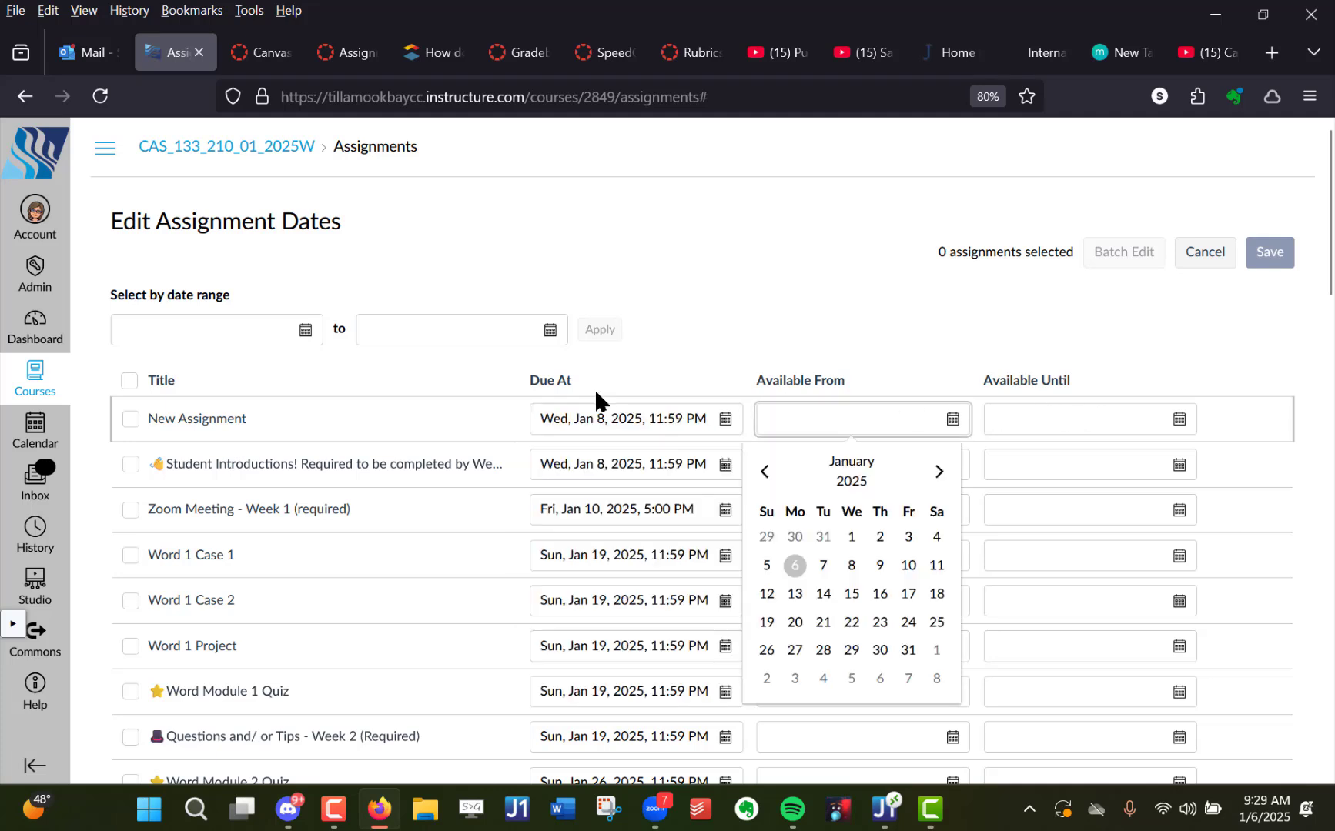
{"action": "left_click", "coordinate": [563, 409]}
{"action": "double_click", "coordinate": [564, 409]}
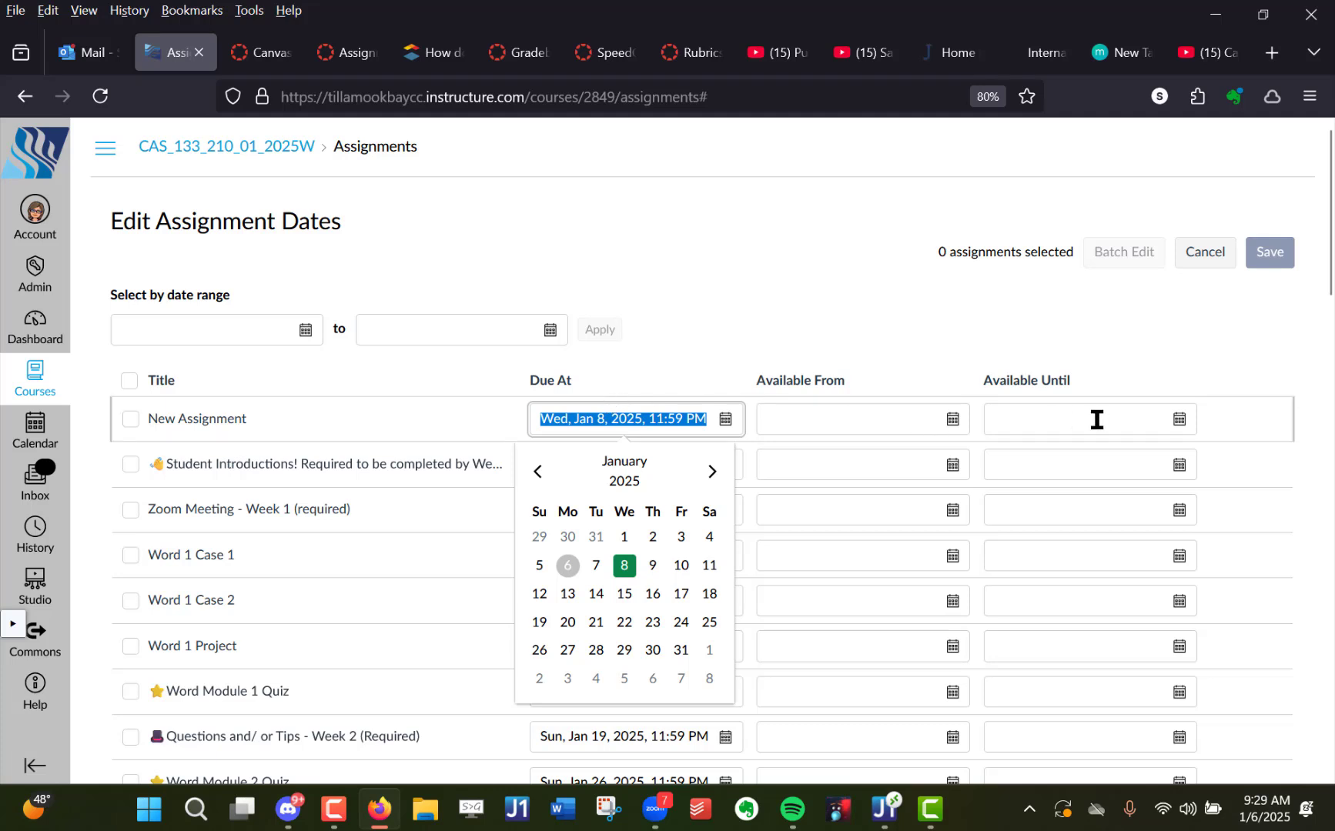
{"action": "left_click", "coordinate": [878, 346]}
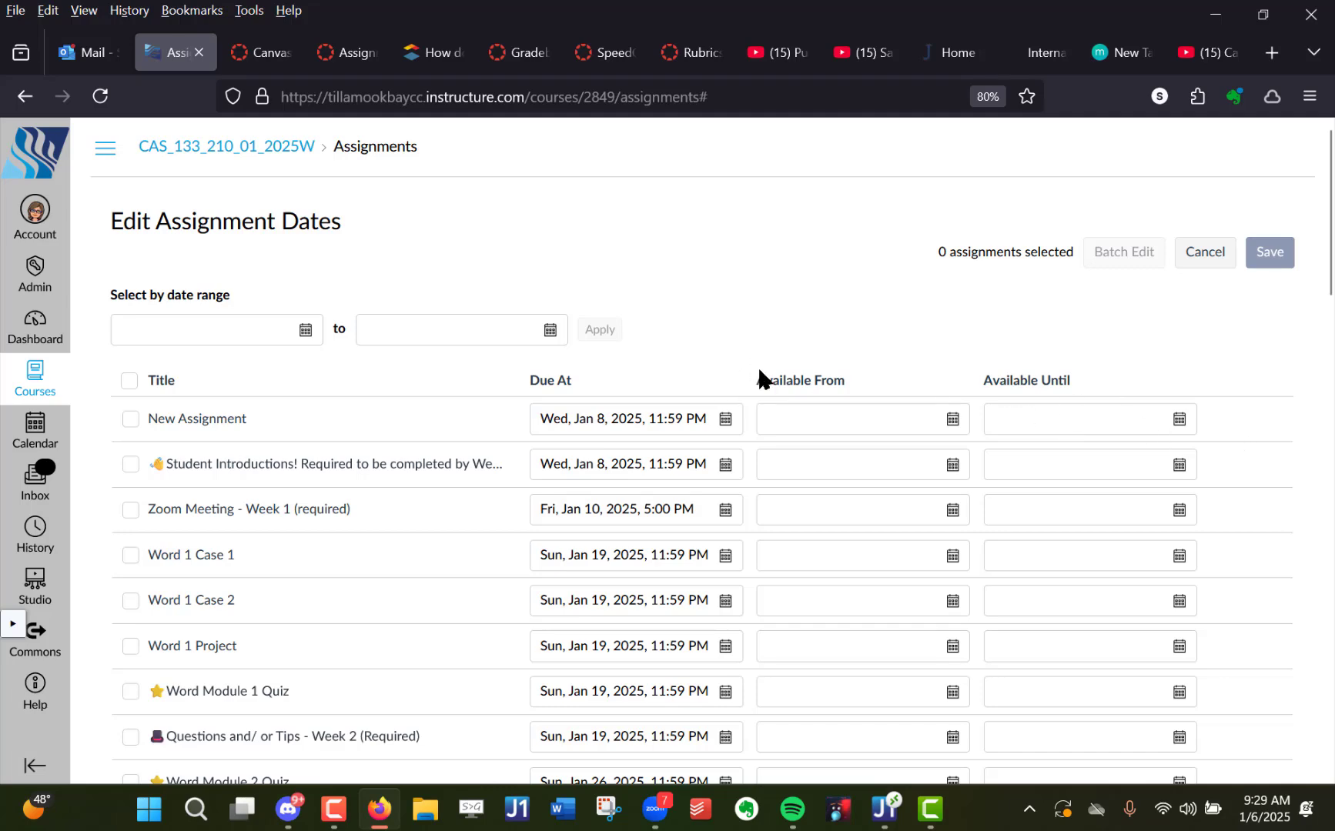
- Examine the due and availability dates across the whole assignment list, including the assignments without dates
{"action": "scroll", "coordinate": [770, 385], "scroll_direction": "down", "scroll_amount": 20}
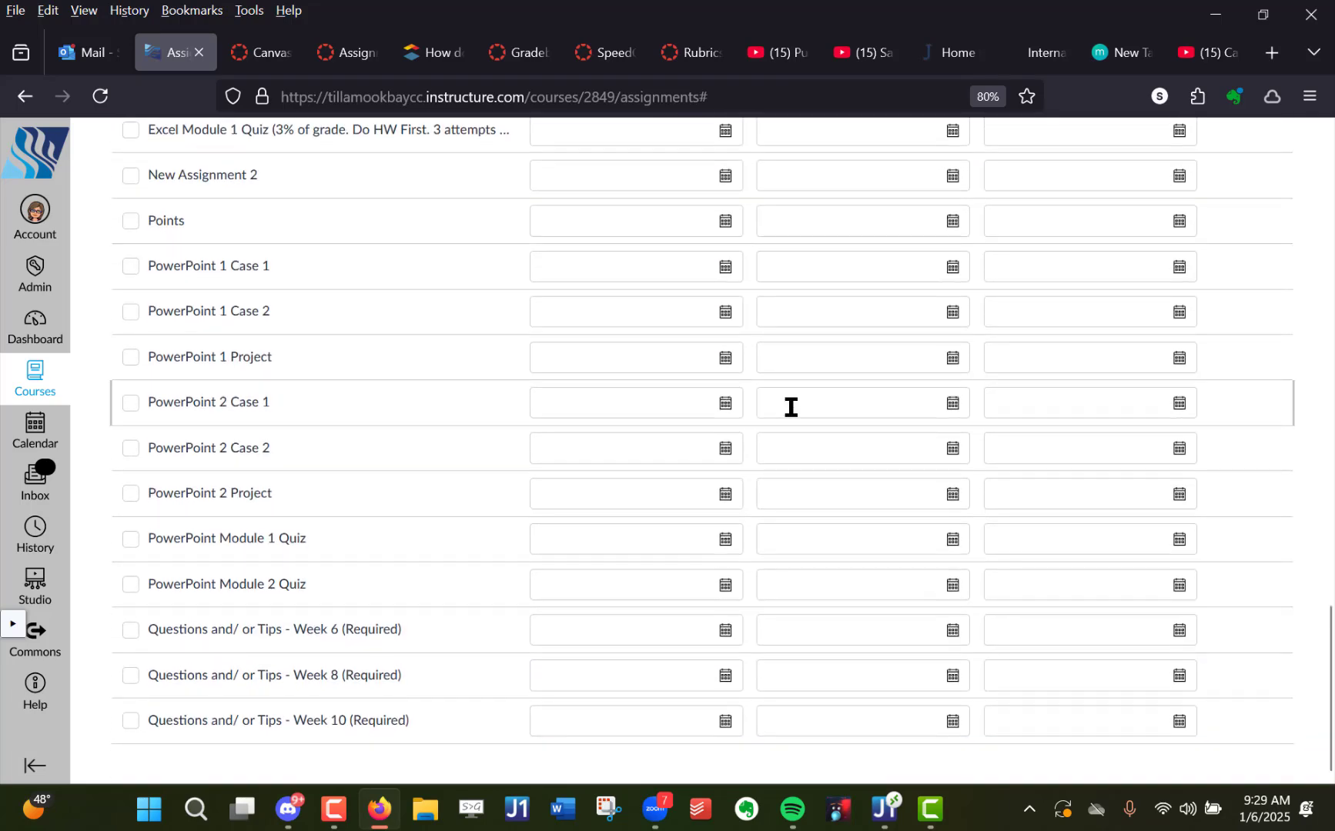
{"action": "scroll", "coordinate": [791, 406], "scroll_direction": "up", "scroll_amount": 20}
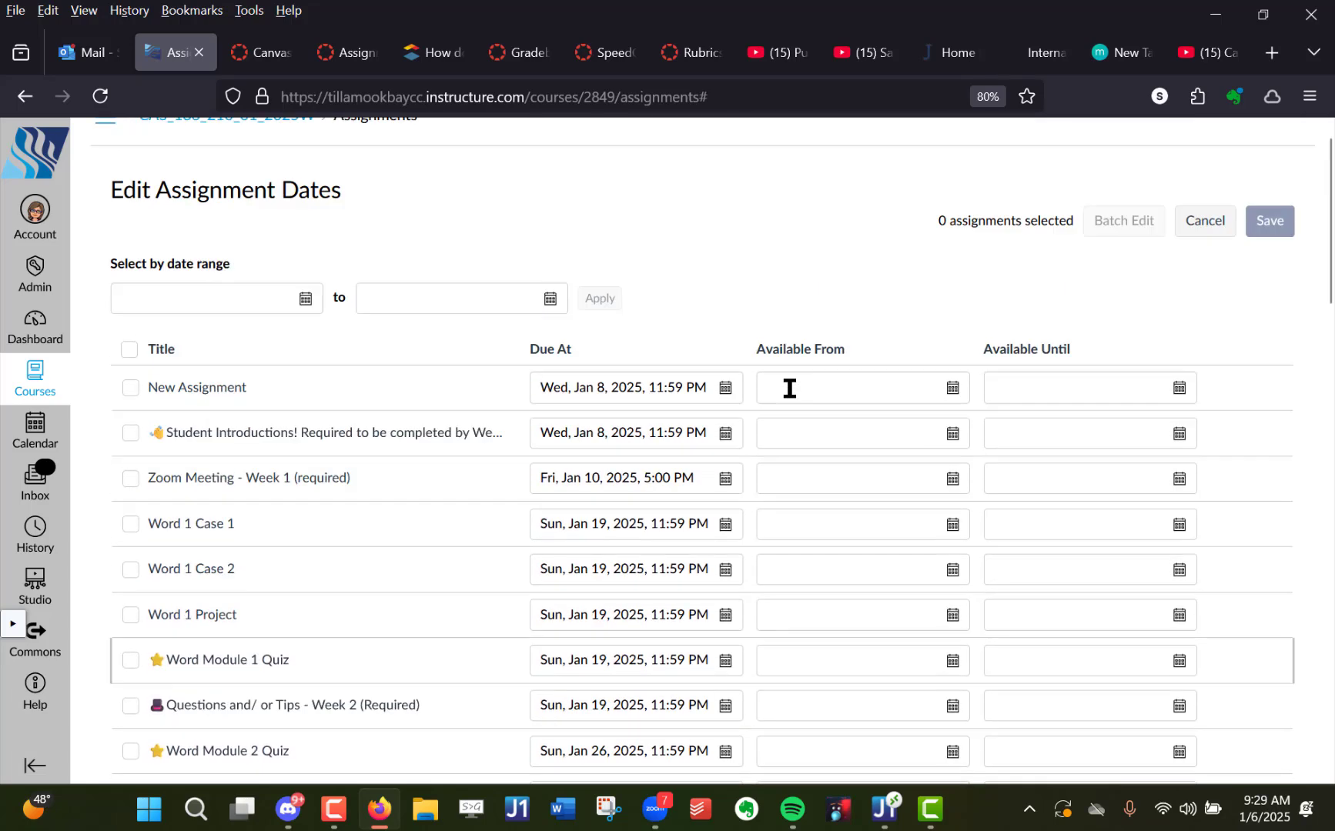
{"action": "scroll", "coordinate": [789, 389], "scroll_direction": "up", "scroll_amount": 1}
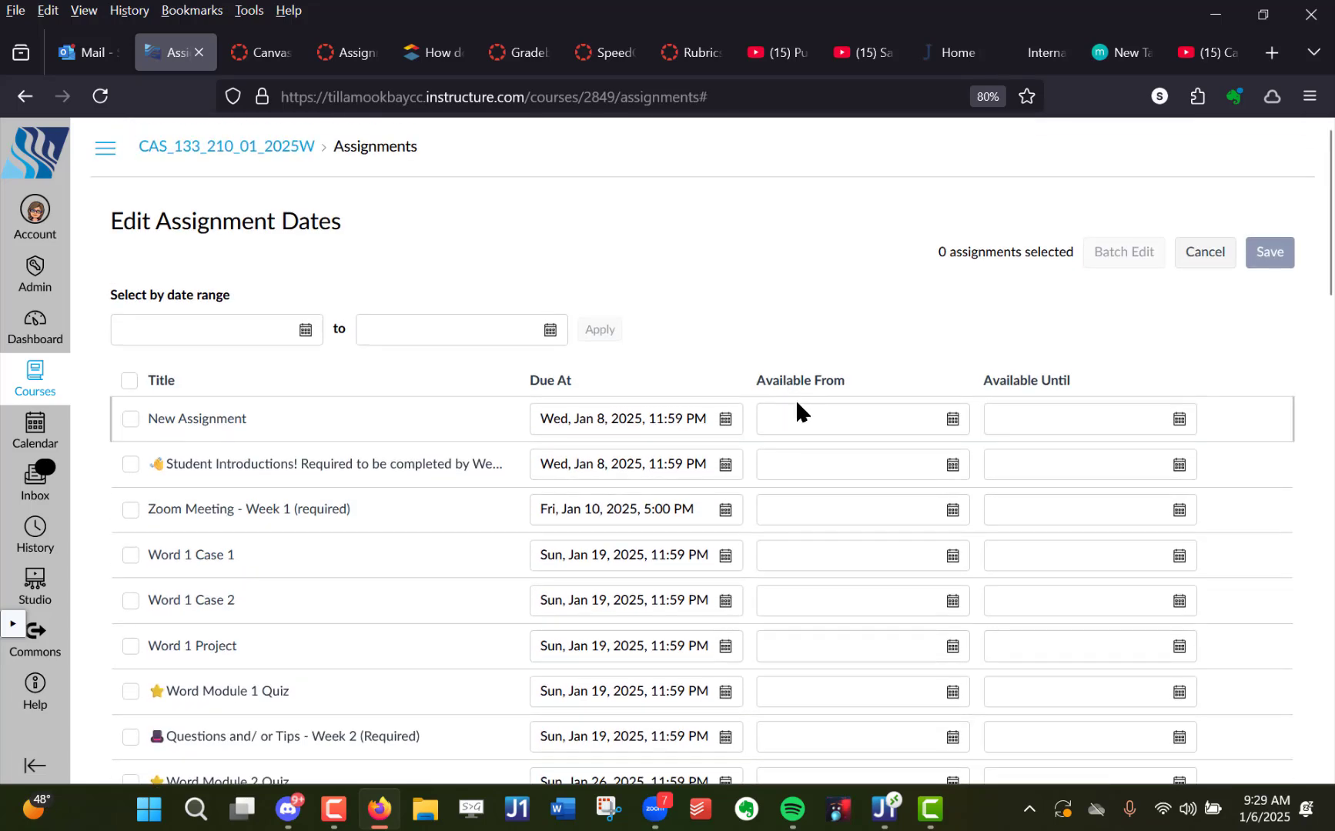
{"action": "scroll", "coordinate": [750, 293], "scroll_direction": "down", "scroll_amount": 5}
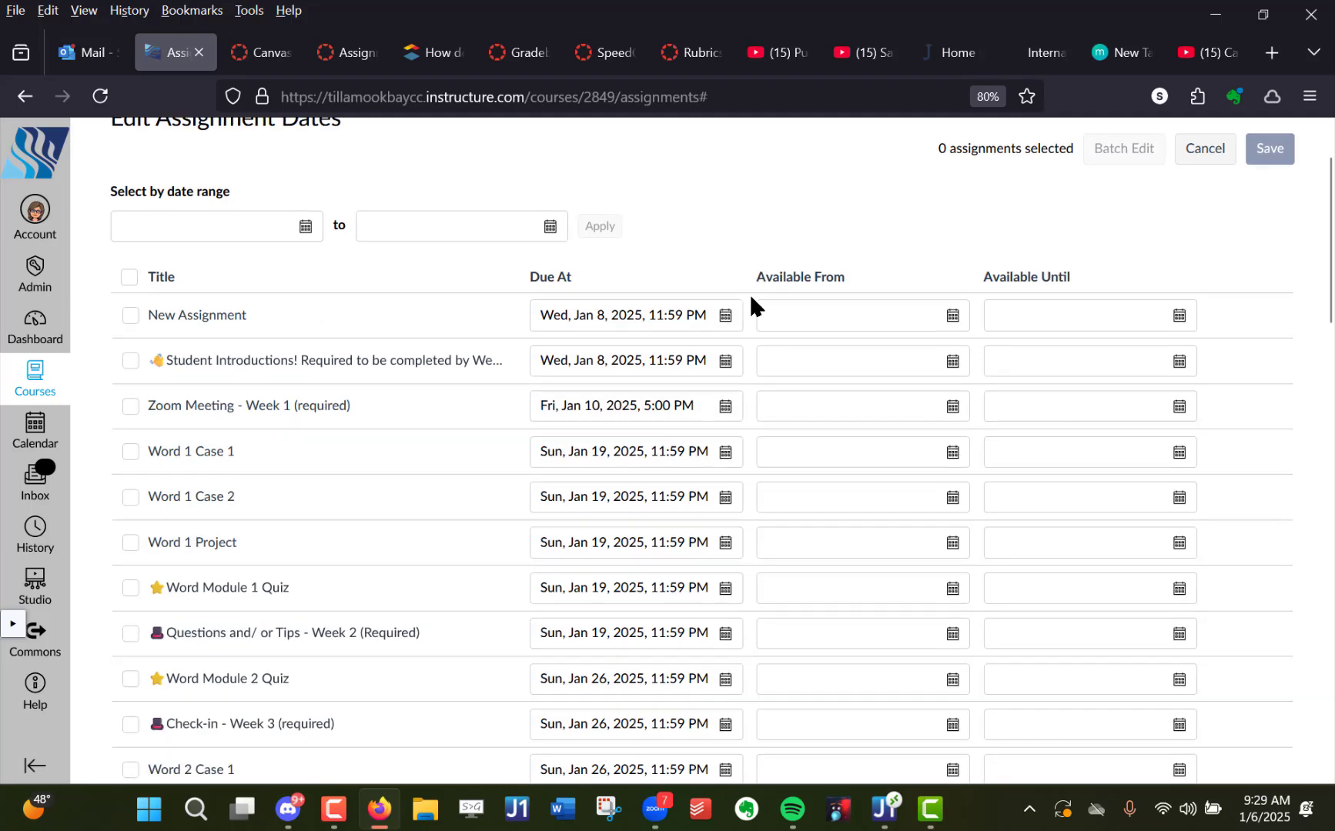
{"action": "scroll", "coordinate": [641, 423], "scroll_direction": "down", "scroll_amount": 6}
{"action": "scroll", "coordinate": [647, 420], "scroll_direction": "up", "scroll_amount": 11}
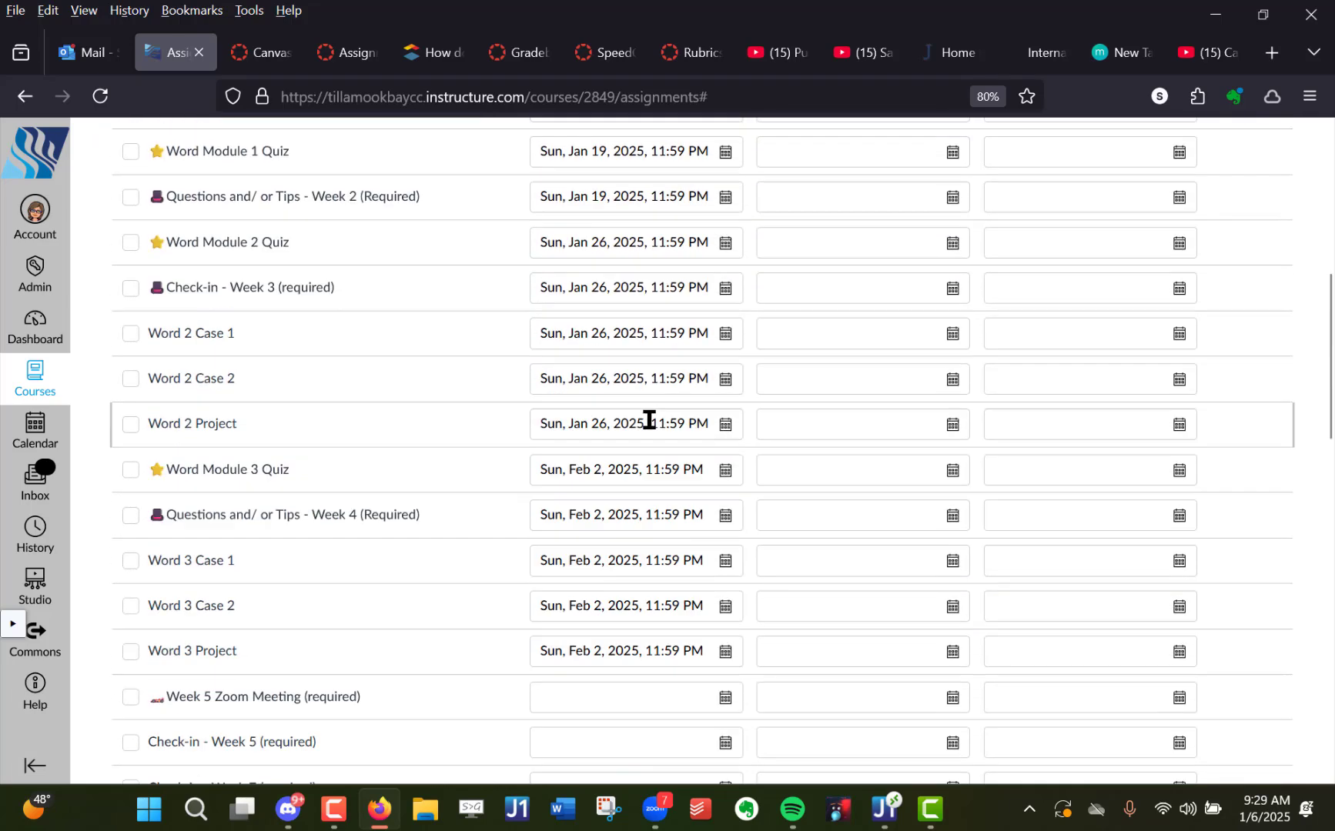
{"action": "scroll", "coordinate": [653, 423], "scroll_direction": "down", "scroll_amount": 7}
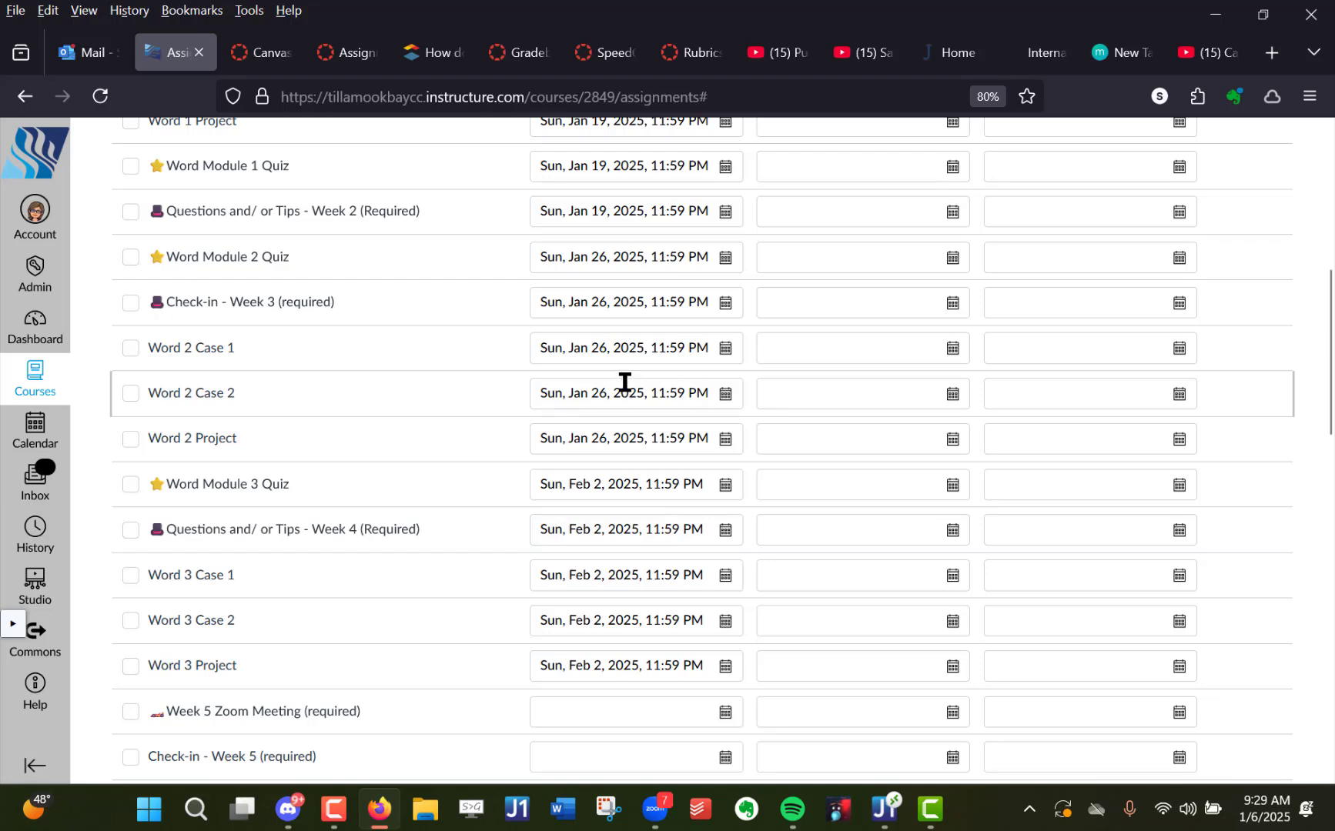
{"action": "scroll", "coordinate": [625, 379], "scroll_direction": "down", "scroll_amount": 1}
{"action": "scroll", "coordinate": [625, 382], "scroll_direction": "down", "scroll_amount": 15}
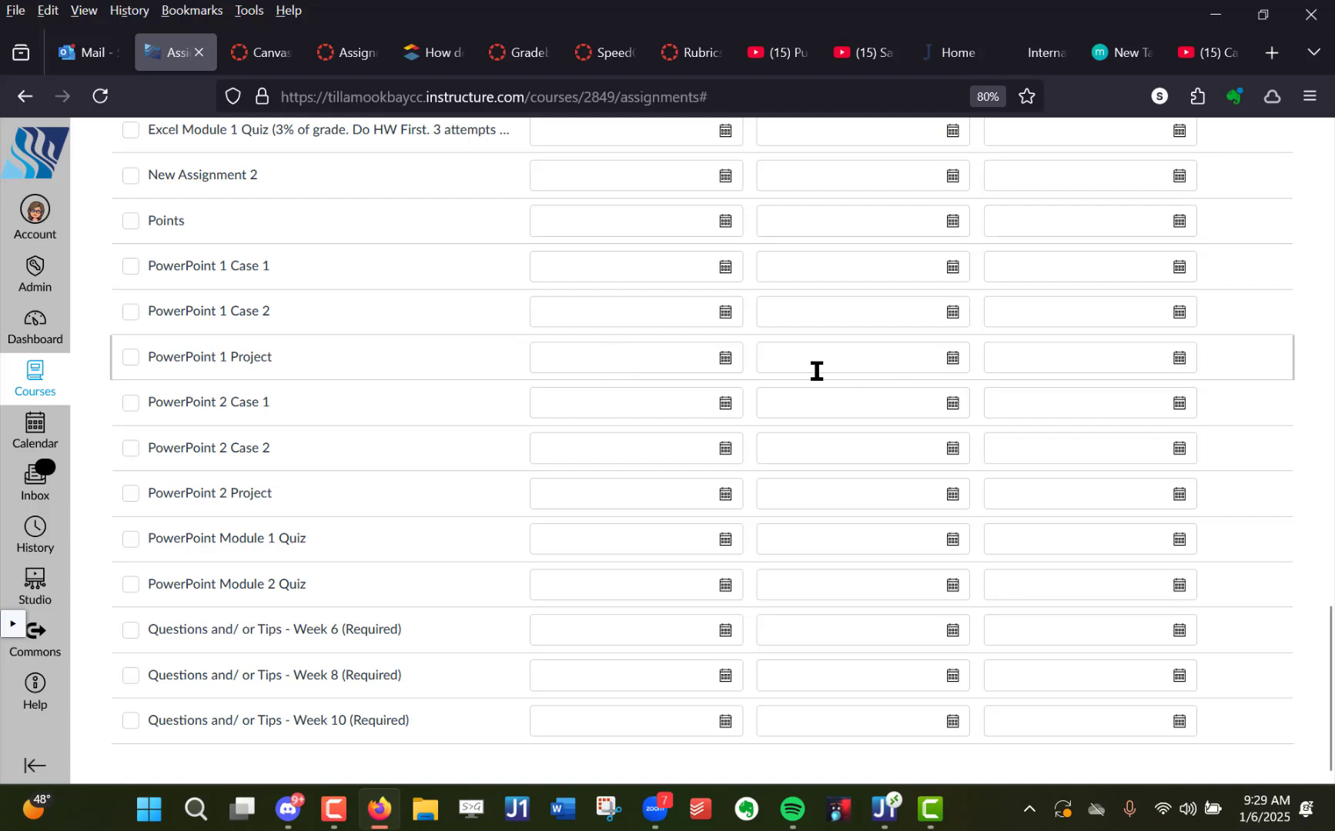
{"action": "scroll", "coordinate": [816, 371], "scroll_direction": "up", "scroll_amount": 6}
{"action": "scroll", "coordinate": [816, 371], "scroll_direction": "up", "scroll_amount": 15}
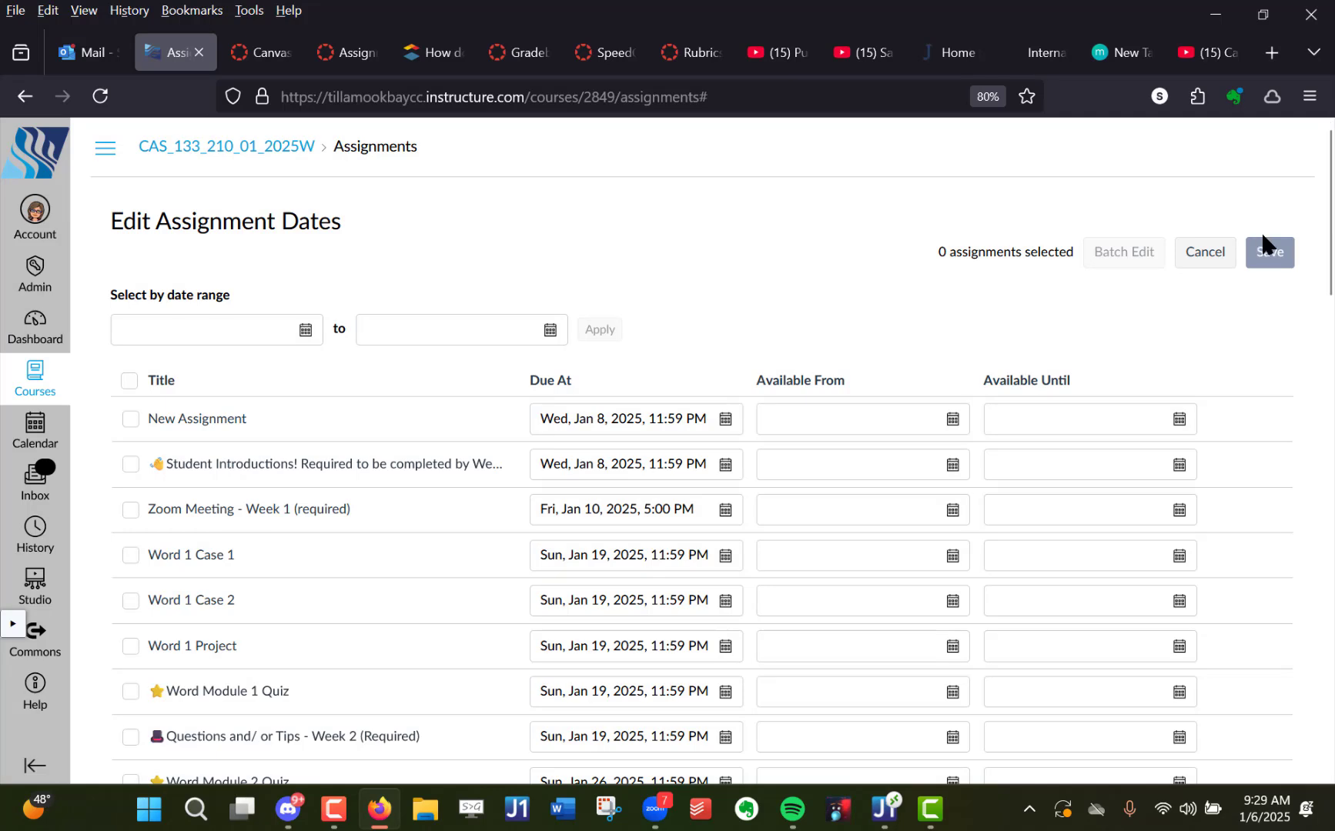
- Select New Assignment, Student Introductions, Zoom Meeting - Week 1 and Word 1 Case 1 in the dates table
{"action": "left_click", "coordinate": [130, 419]}
{"action": "left_click", "coordinate": [130, 464]}
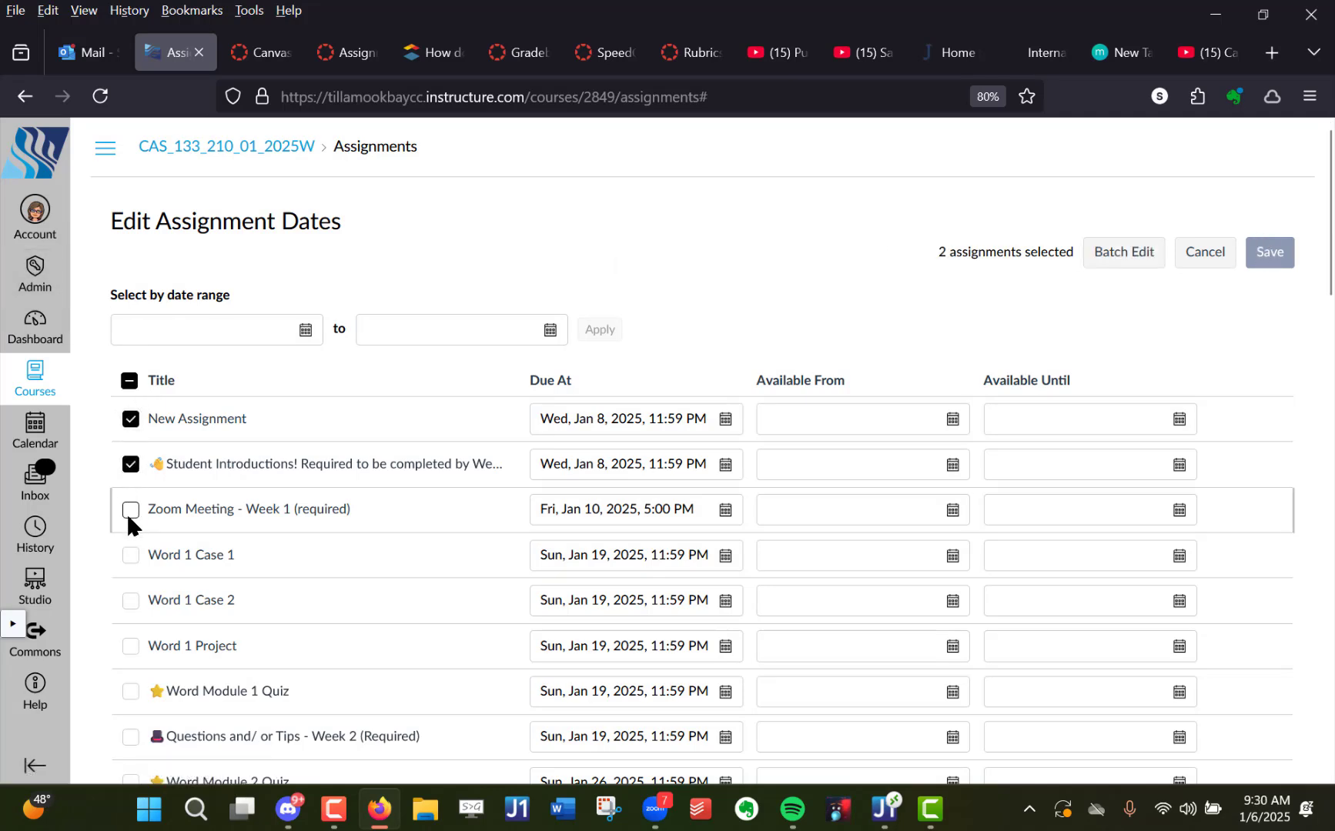
{"action": "left_click", "coordinate": [130, 511]}
{"action": "left_click", "coordinate": [131, 555]}
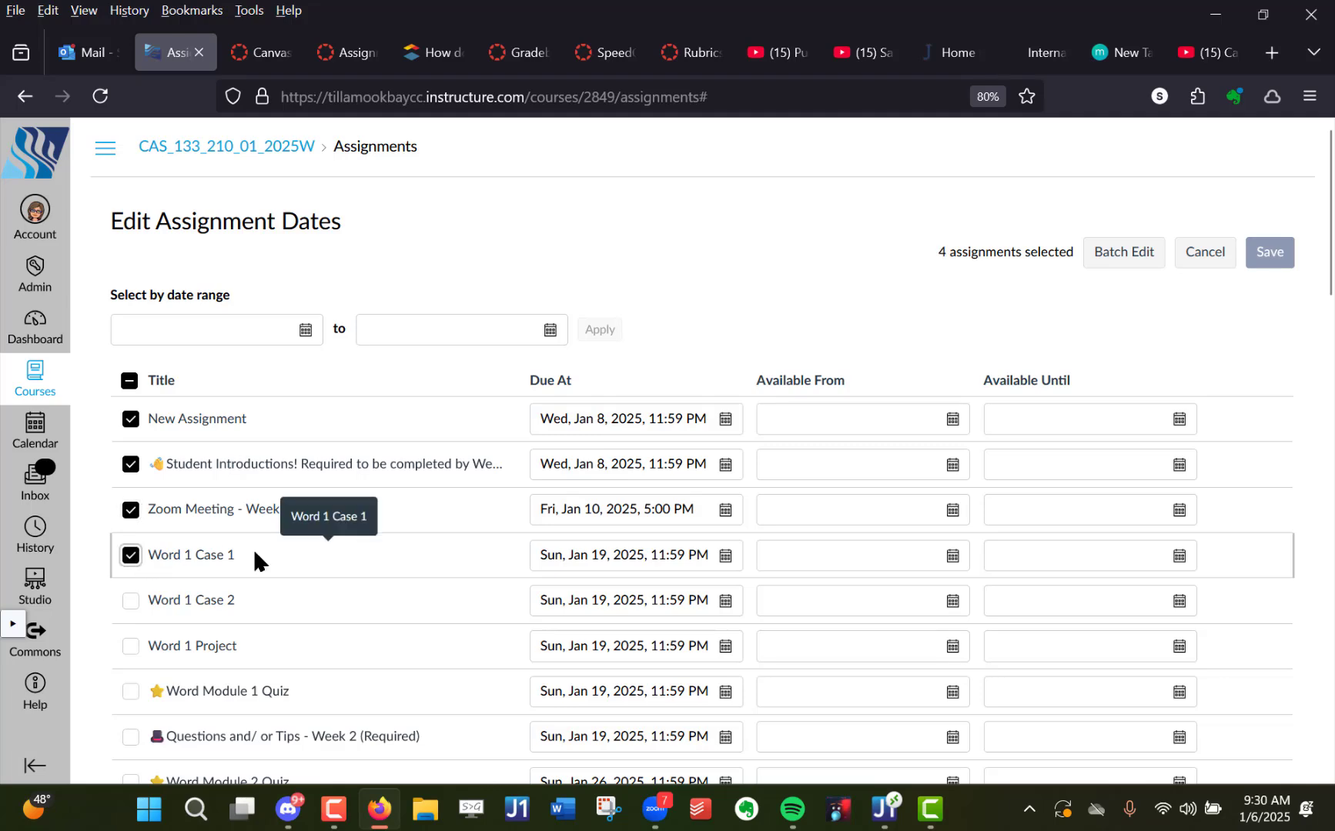
- Review the Shift Dates and Remove Dates options for batch-editing the selected assignments, closing the dialog without applying anything
{"action": "left_click", "coordinate": [1123, 254]}
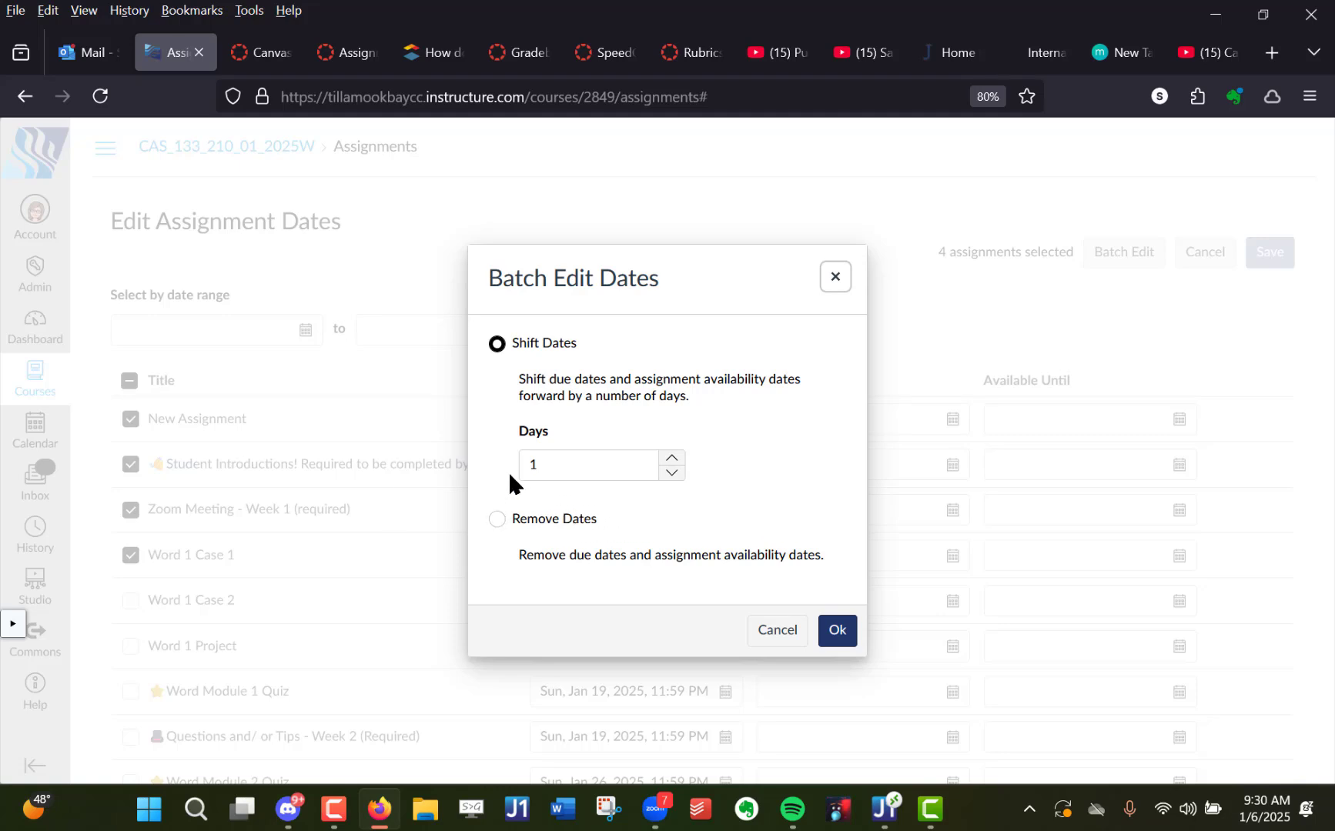
{"action": "left_click", "coordinate": [497, 518]}
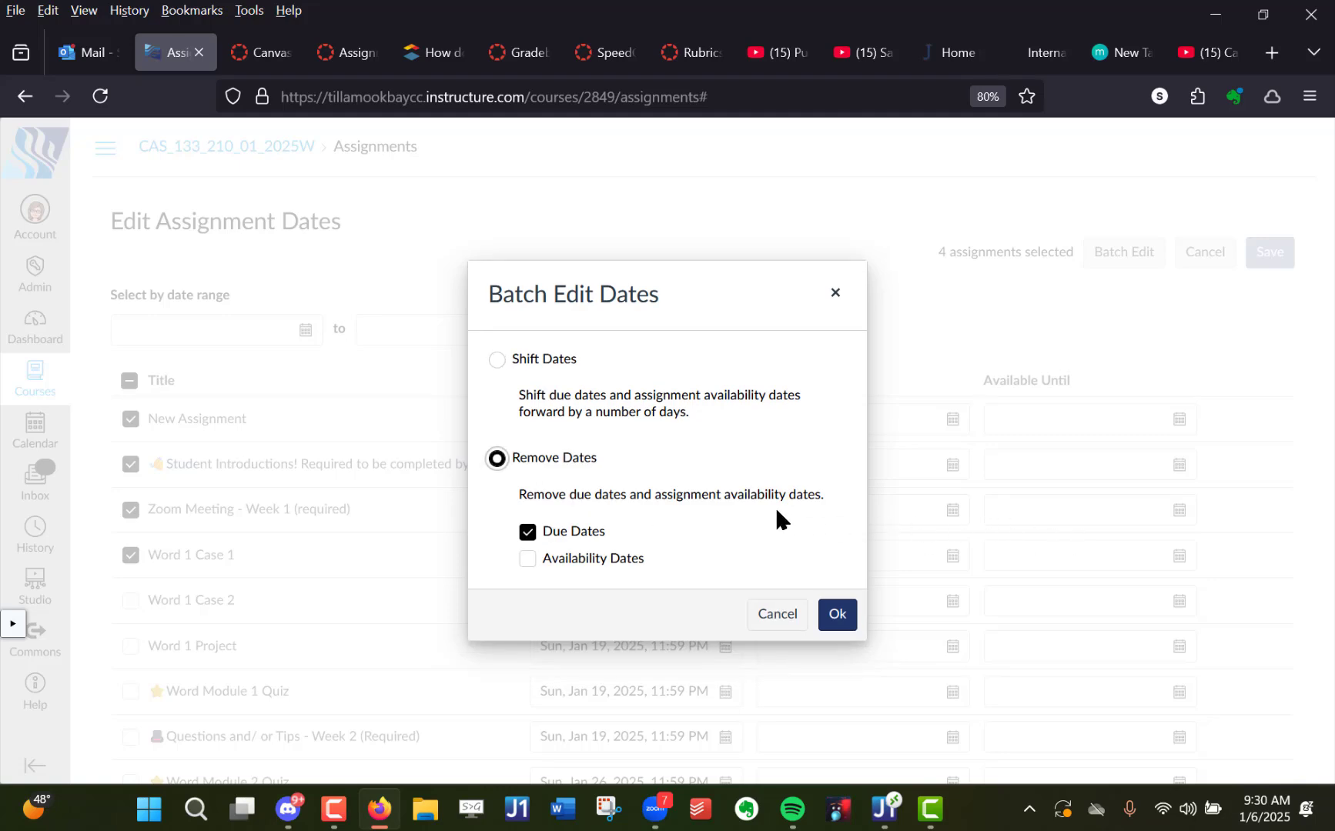
{"action": "left_click", "coordinate": [528, 558]}
{"action": "left_click", "coordinate": [498, 360]}
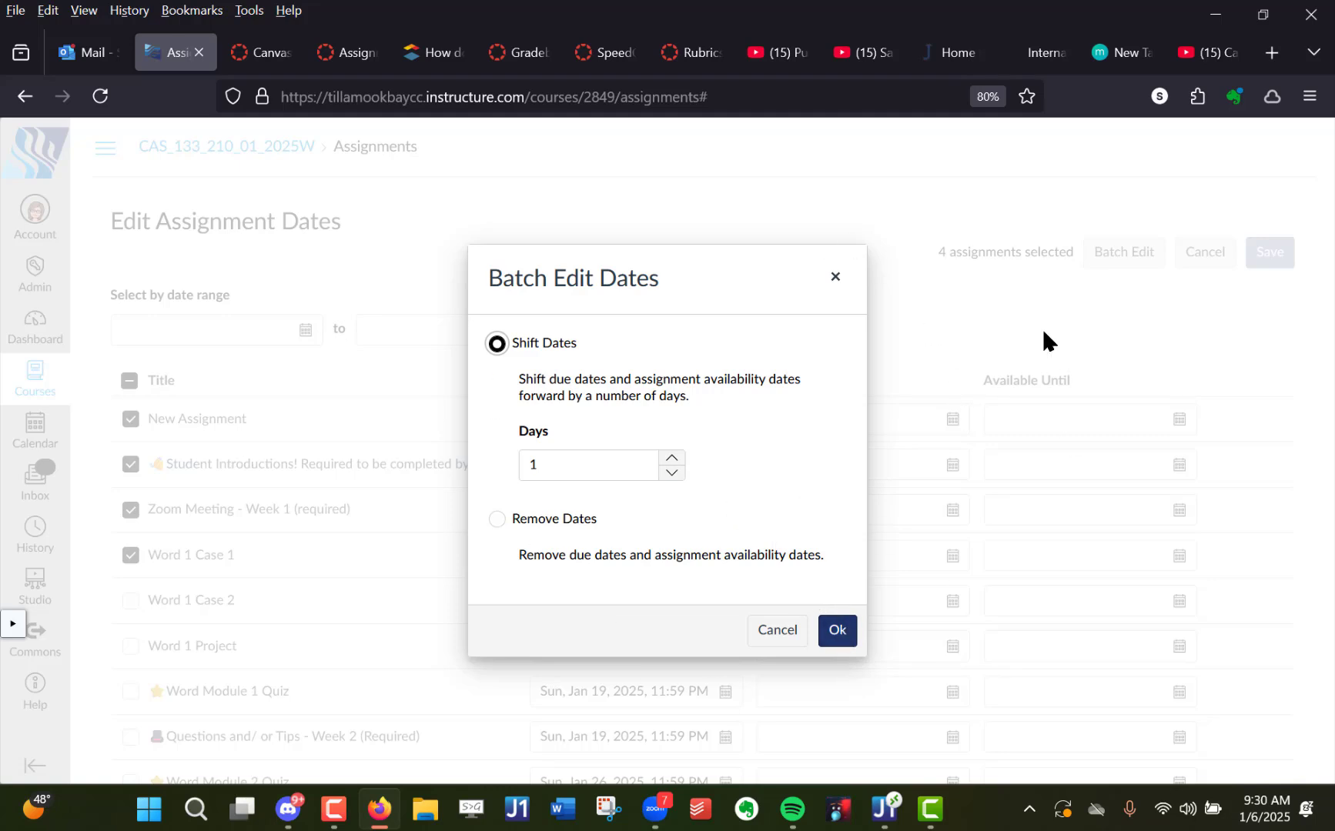
{"action": "left_click", "coordinate": [836, 278]}
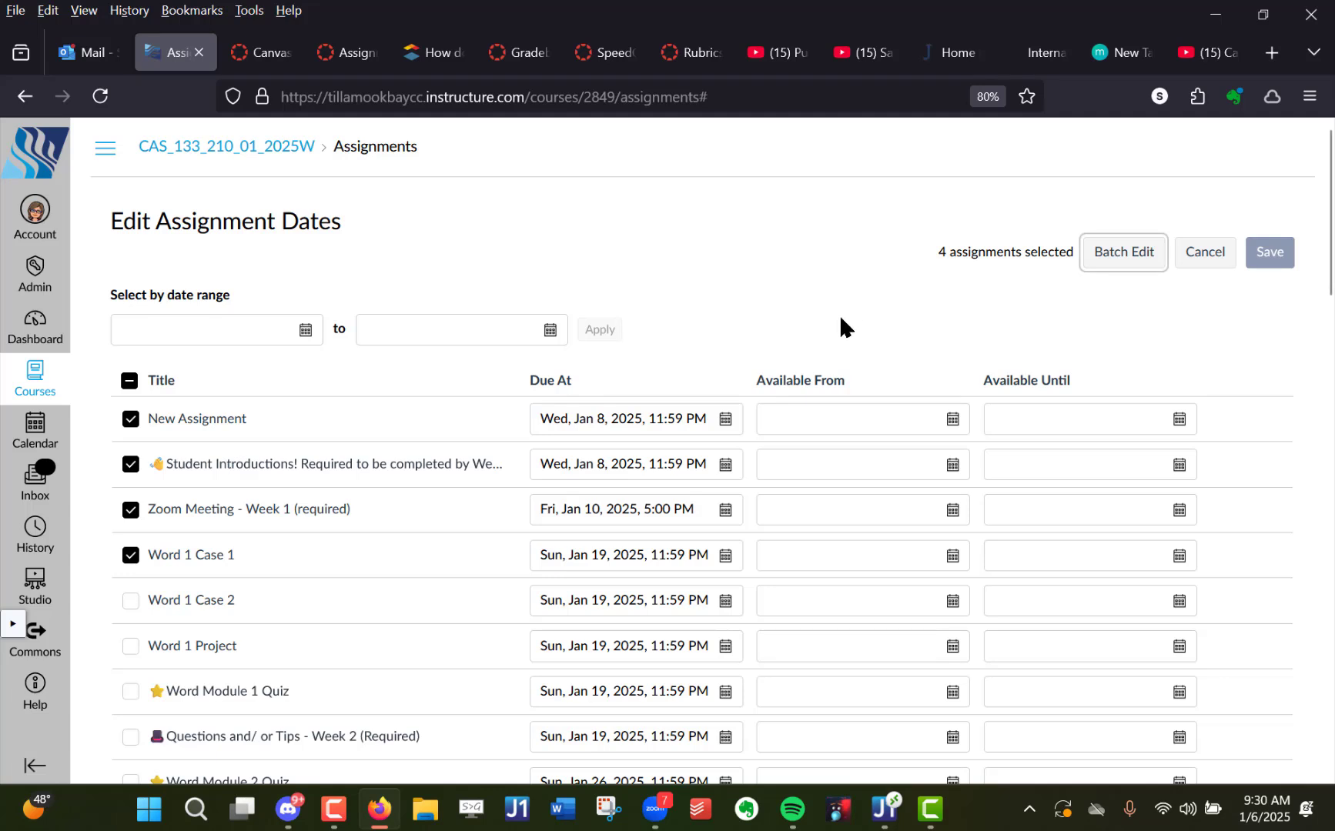